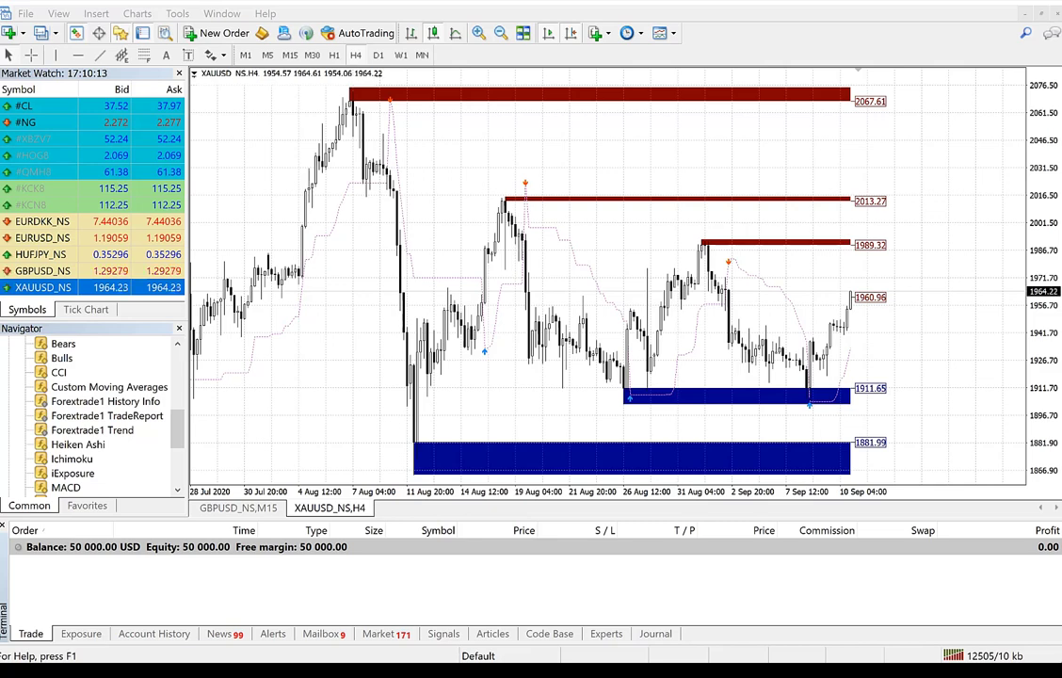
# Step: Circle the XAUUSD symbol name and its chart tab with the pen, and handwrite "Timeframe H4" above the chart
pyautogui.moveTo(206, 51)
pyautogui.mouseDown()
pyautogui.moveTo(237, 60)
pyautogui.moveTo(179, 73)
pyautogui.mouseUp()
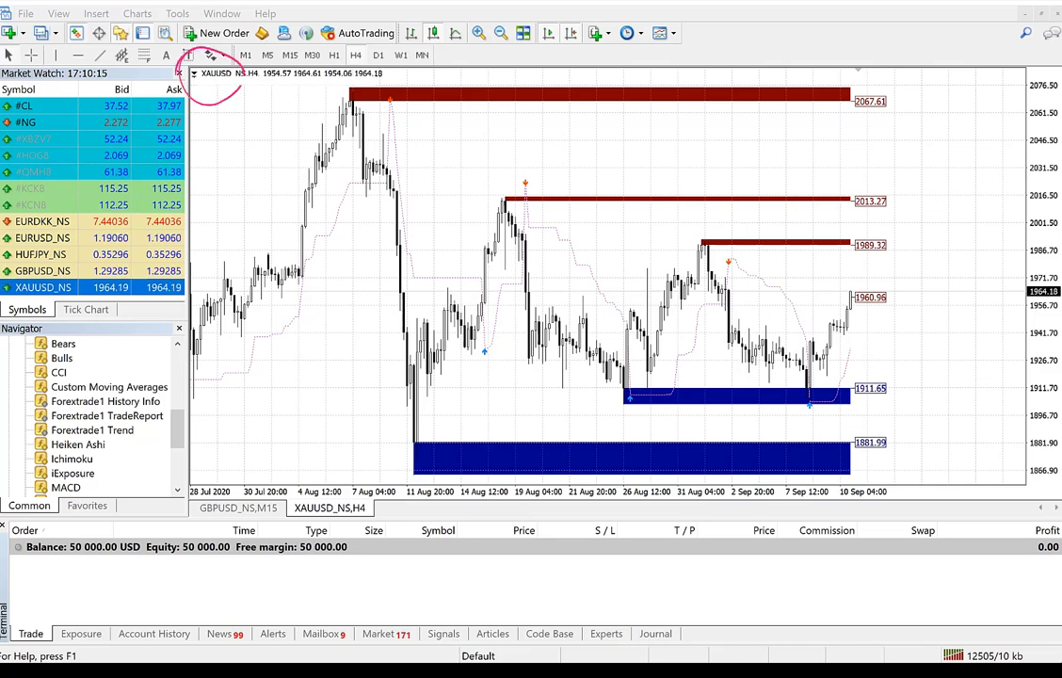
pyautogui.moveTo(326, 491); pyautogui.dragTo(323, 524)
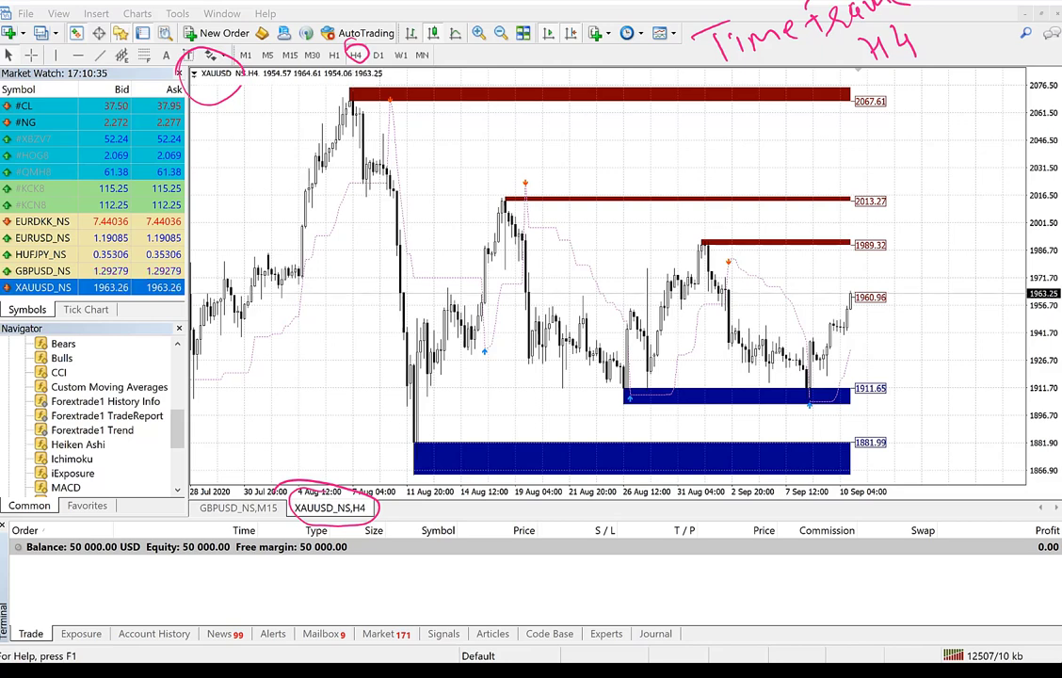
# Step: Annotate the three red resistance zones at 2067.61, 2013.27 and 1989.32 on the XAUUSD H4 chart
pyautogui.moveTo(849, 88)
pyautogui.mouseDown()
pyautogui.moveTo(903, 100)
pyautogui.moveTo(831, 122)
pyautogui.mouseUp()
pyautogui.moveTo(914, 83); pyautogui.dragTo(913, 105)
pyautogui.moveTo(910, 83)
pyautogui.mouseDown()
pyautogui.moveTo(930, 101)
pyautogui.moveTo(998, 98)
pyautogui.mouseUp()
pyautogui.moveTo(988, 86)
pyautogui.mouseDown()
pyautogui.moveTo(1012, 78)
pyautogui.moveTo(1020, 90)
pyautogui.moveTo(1056, 73)
pyautogui.mouseUp()
pyautogui.moveTo(905, 179); pyautogui.dragTo(905, 204)
pyautogui.moveTo(906, 179)
pyautogui.mouseDown()
pyautogui.moveTo(921, 204)
pyautogui.moveTo(930, 180)
pyautogui.moveTo(930, 201)
pyautogui.moveTo(958, 193)
pyautogui.mouseUp()
pyautogui.moveTo(858, 185)
pyautogui.mouseDown()
pyautogui.moveTo(881, 254)
pyautogui.moveTo(937, 238)
pyautogui.mouseUp()
pyautogui.moveTo(947, 212); pyautogui.dragTo(967, 237)
# Step: Annotate the blue support zones at 1911.65 and 1881.99 on the XAUUSD H4 chart, and clear all pen marks
pyautogui.moveTo(896, 371)
pyautogui.mouseDown()
pyautogui.moveTo(892, 406)
pyautogui.moveTo(911, 399)
pyautogui.mouseUp()
pyautogui.moveTo(938, 369)
pyautogui.mouseDown()
pyautogui.moveTo(937, 401)
pyautogui.moveTo(940, 386)
pyautogui.moveTo(962, 386)
pyautogui.moveTo(974, 370)
pyautogui.mouseUp()
pyautogui.moveTo(989, 358)
pyautogui.mouseDown()
pyautogui.moveTo(989, 382)
pyautogui.moveTo(1026, 375)
pyautogui.mouseUp()
pyautogui.moveTo(917, 429)
pyautogui.mouseDown()
pyautogui.moveTo(901, 455)
pyautogui.moveTo(927, 460)
pyautogui.mouseUp()
pyautogui.moveTo(927, 438)
pyautogui.mouseDown()
pyautogui.moveTo(931, 451)
pyautogui.moveTo(951, 429)
pyautogui.mouseUp()
pyautogui.moveTo(957, 418); pyautogui.dragTo(961, 439)
pyautogui.moveTo(950, 428); pyautogui.dragTo(980, 423)
pyautogui.moveTo(988, 416); pyautogui.dragTo(1029, 391)
pyautogui.press('Escape')
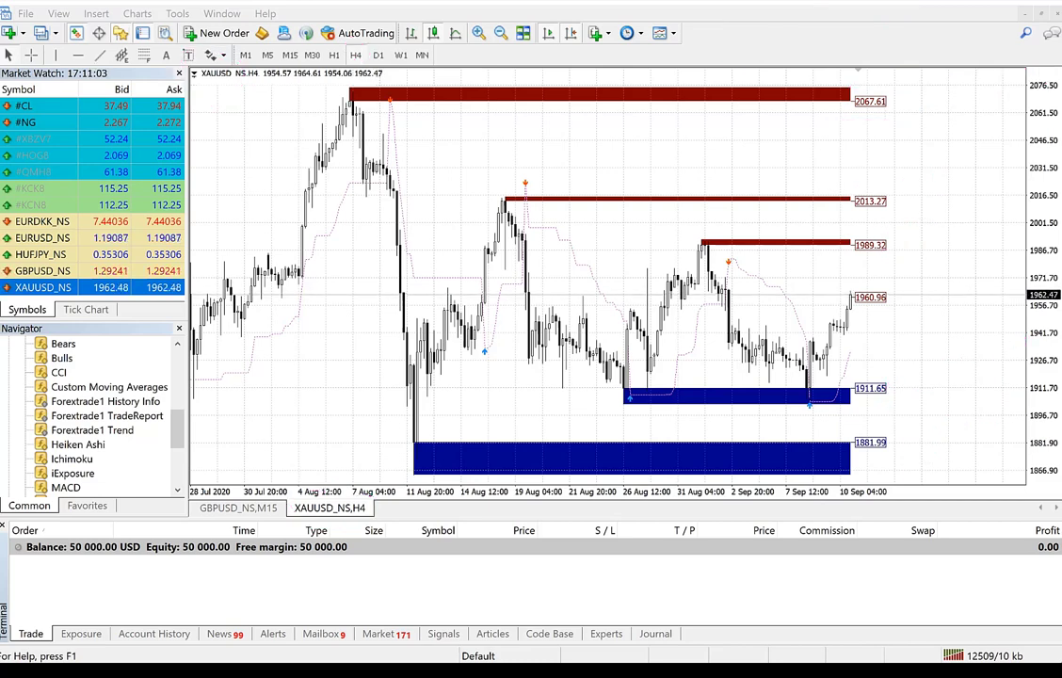
# Step: Point out the support and resistance zones on the XAUUSD H4 chart with pen strokes, and clear the strokes
pyautogui.moveTo(638, 373)
pyautogui.mouseDown()
pyautogui.moveTo(758, 420)
pyautogui.moveTo(715, 369)
pyautogui.moveTo(647, 375)
pyautogui.mouseUp()
pyautogui.moveTo(414, 444)
pyautogui.mouseDown()
pyautogui.moveTo(509, 427)
pyautogui.moveTo(591, 428)
pyautogui.mouseUp()
pyautogui.moveTo(676, 428)
pyautogui.mouseDown()
pyautogui.moveTo(715, 426)
pyautogui.moveTo(416, 451)
pyautogui.mouseUp()
pyautogui.moveTo(722, 224)
pyautogui.mouseDown()
pyautogui.moveTo(857, 256)
pyautogui.moveTo(679, 235)
pyautogui.mouseUp()
pyautogui.moveTo(734, 173)
pyautogui.mouseDown()
pyautogui.moveTo(708, 223)
pyautogui.moveTo(664, 176)
pyautogui.mouseUp()
pyautogui.press('Escape')
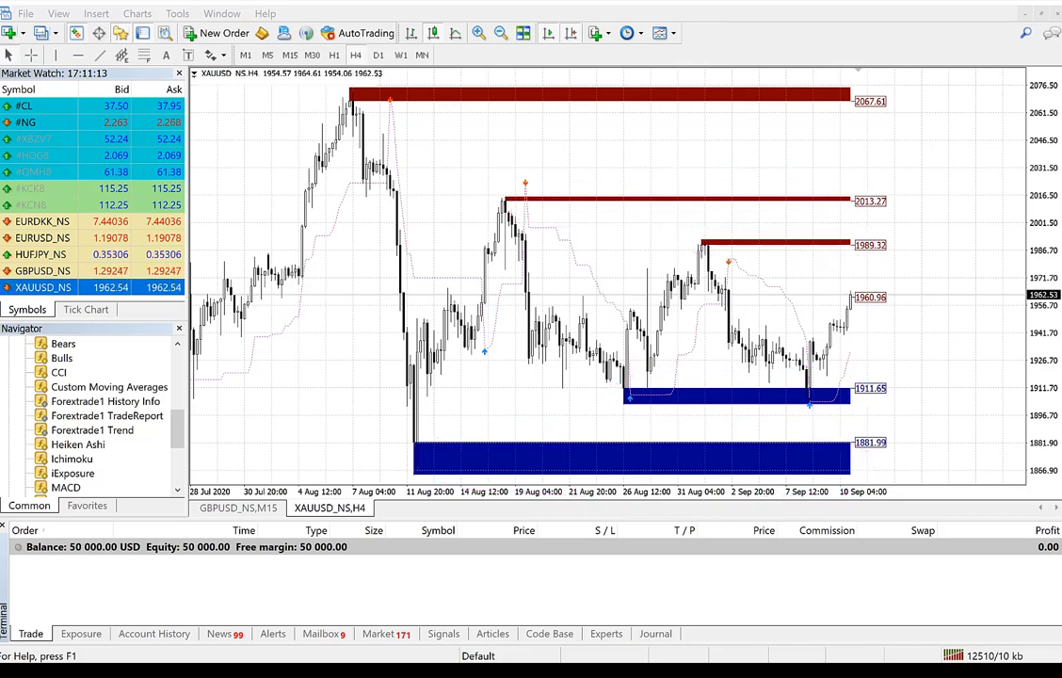
# Step: Display the GBPUSD chart on the D1 timeframe and clear the pen marks over it
pyautogui.click(238, 507)
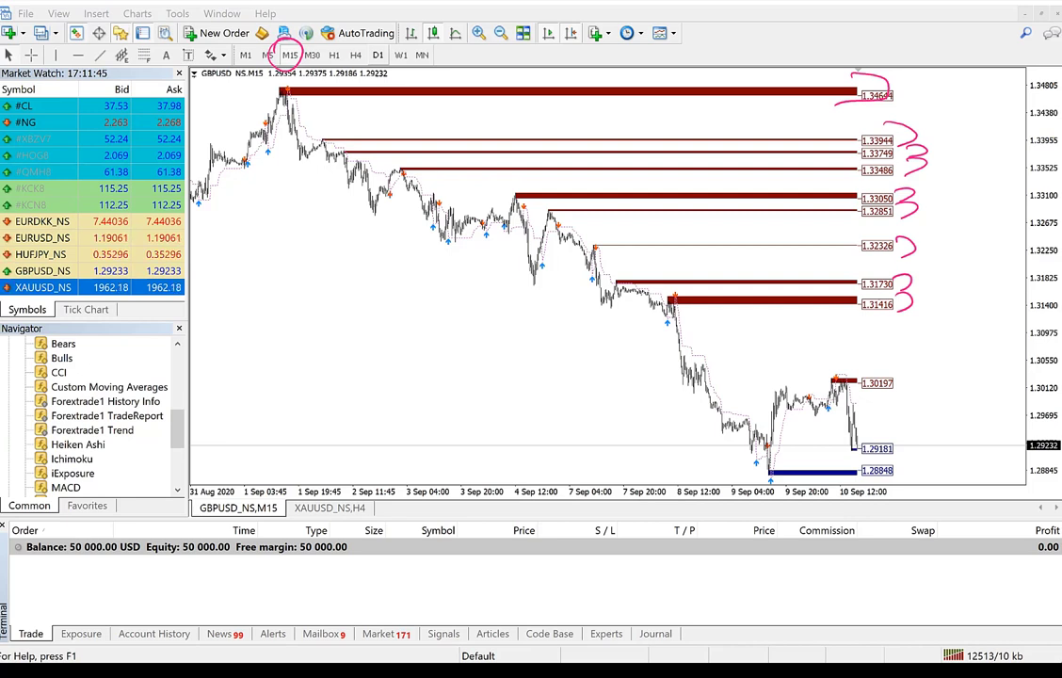
pyautogui.click(377, 55)
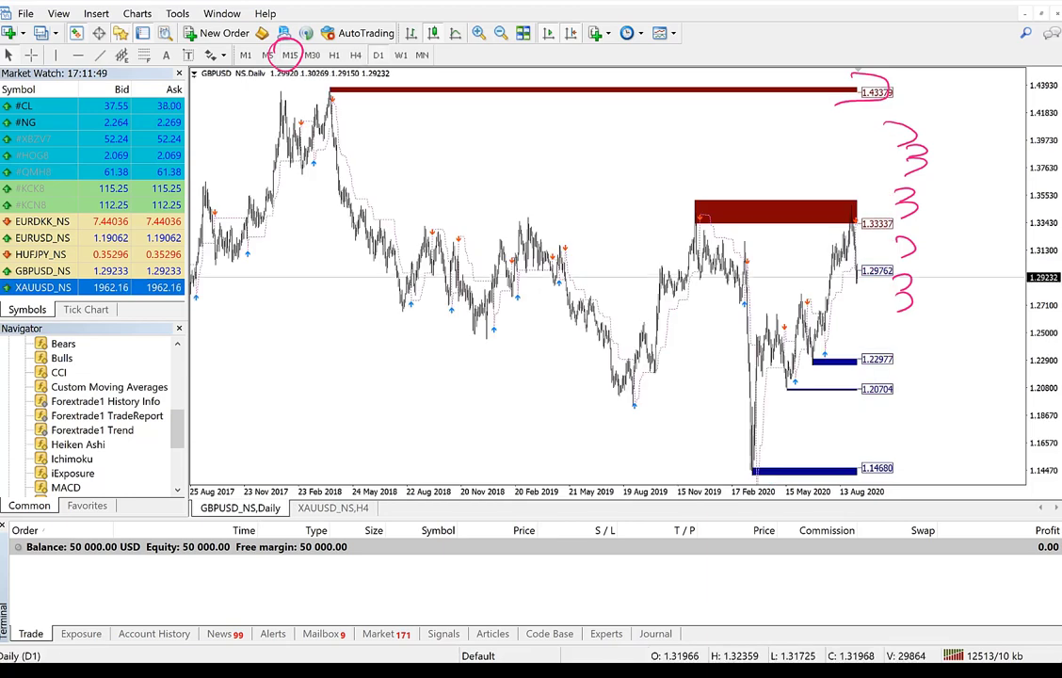
pyautogui.press('+')
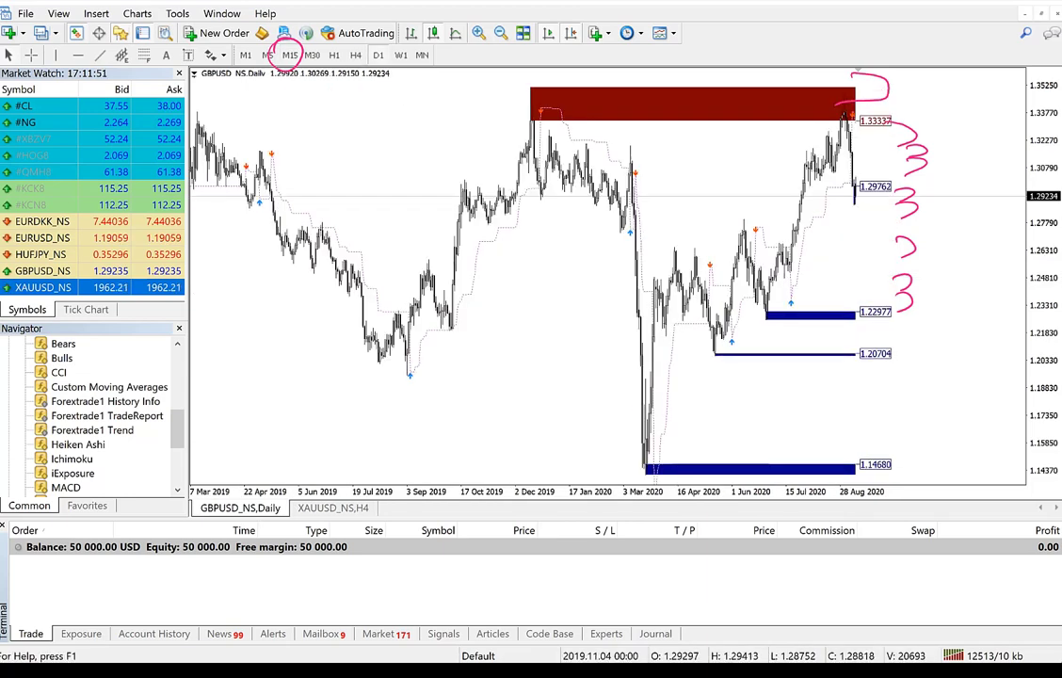
pyautogui.press('+')
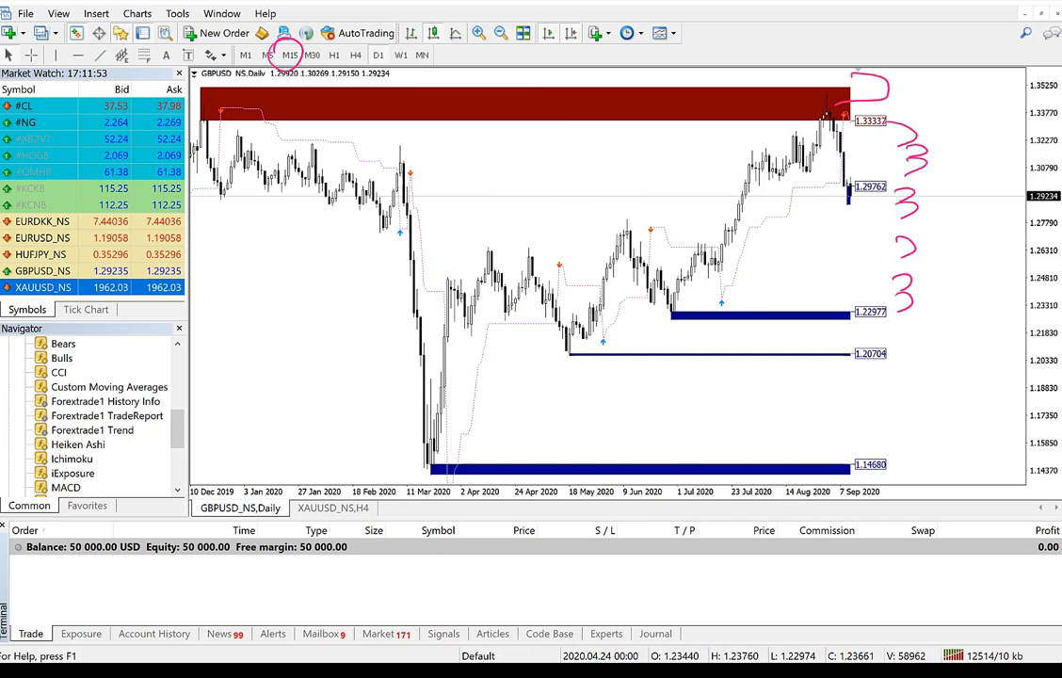
pyautogui.press('Escape')
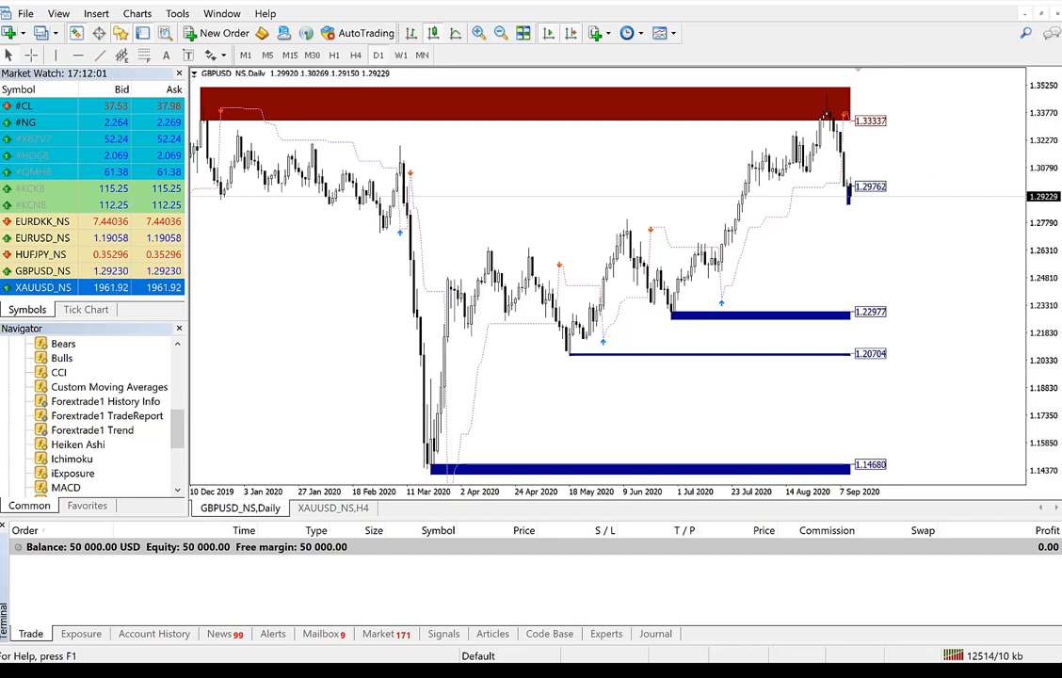
# Step: Bracket the resistance zone at 1.33337 and the four support levels on the GBPUSD daily chart, and clear the marks
pyautogui.moveTo(862, 80); pyautogui.dragTo(866, 141)
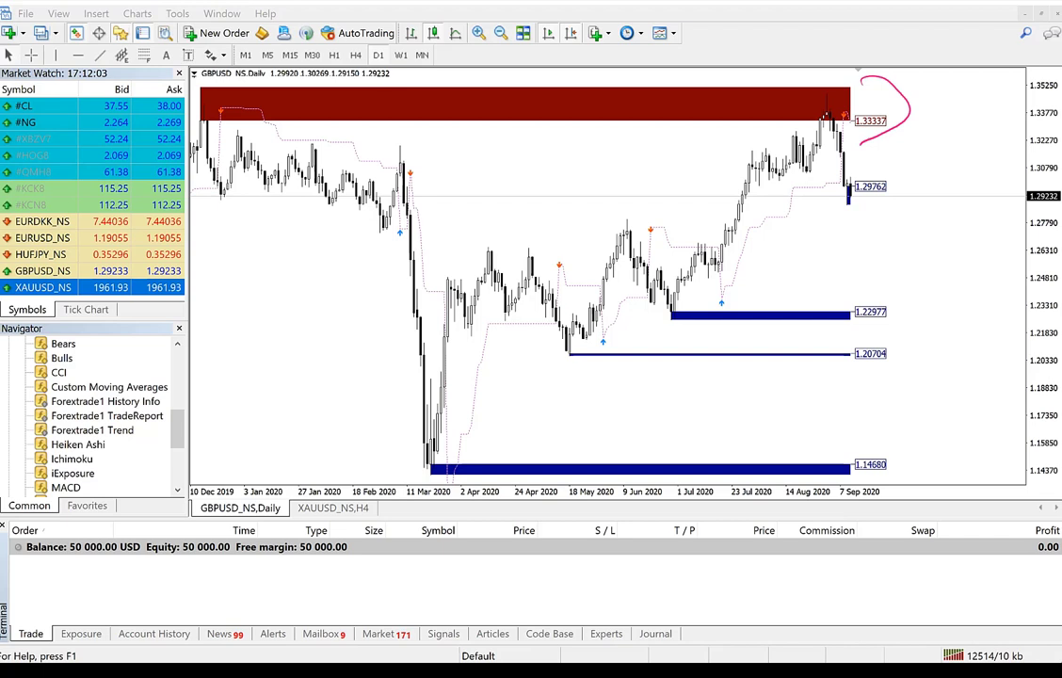
pyautogui.moveTo(909, 180); pyautogui.dragTo(913, 205)
pyautogui.moveTo(915, 294); pyautogui.dragTo(924, 370)
pyautogui.moveTo(917, 455); pyautogui.dragTo(924, 480)
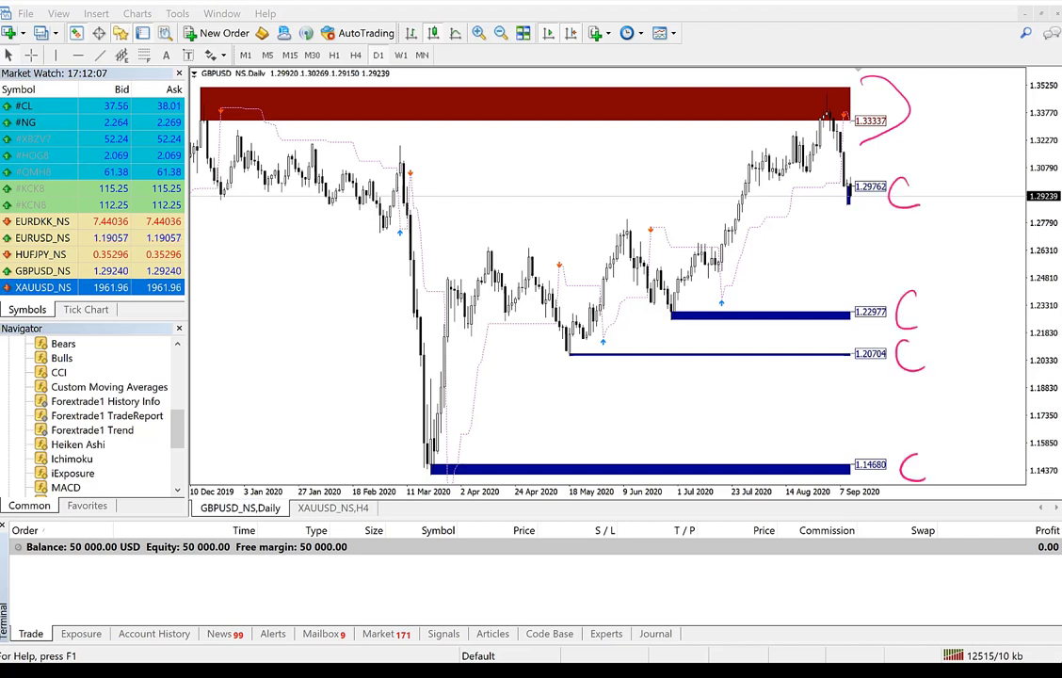
pyautogui.press('Escape')
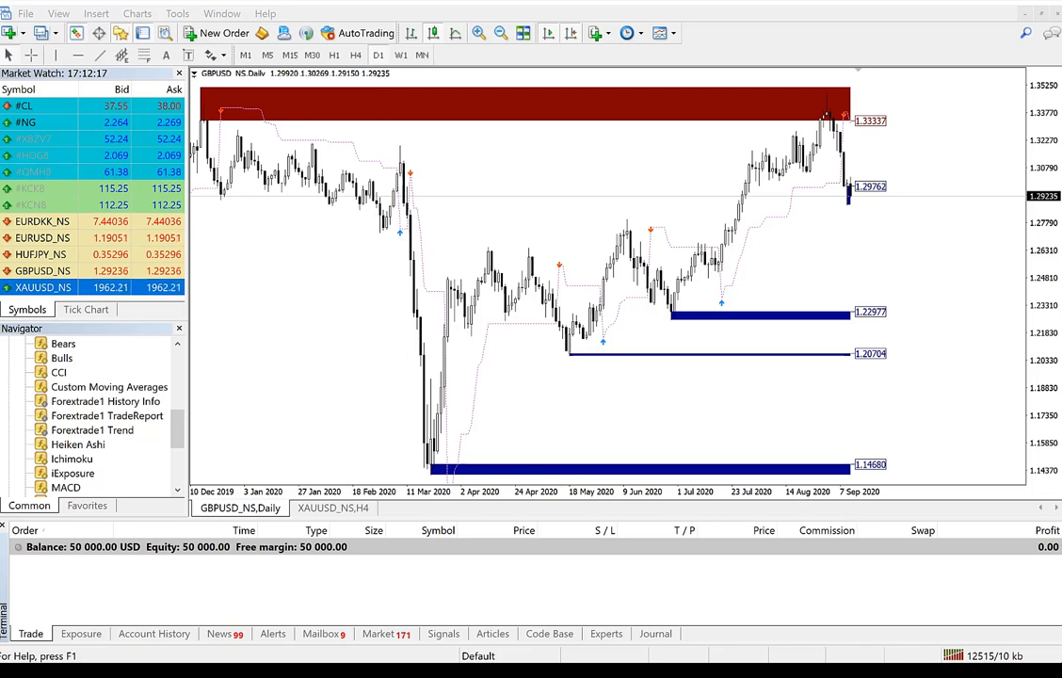
# Step: Switch to the ForexTrade1 Trend Trade page in the browser and open the Hedge Pair 2 details
pyautogui.hotkey('alt', 'Tab')
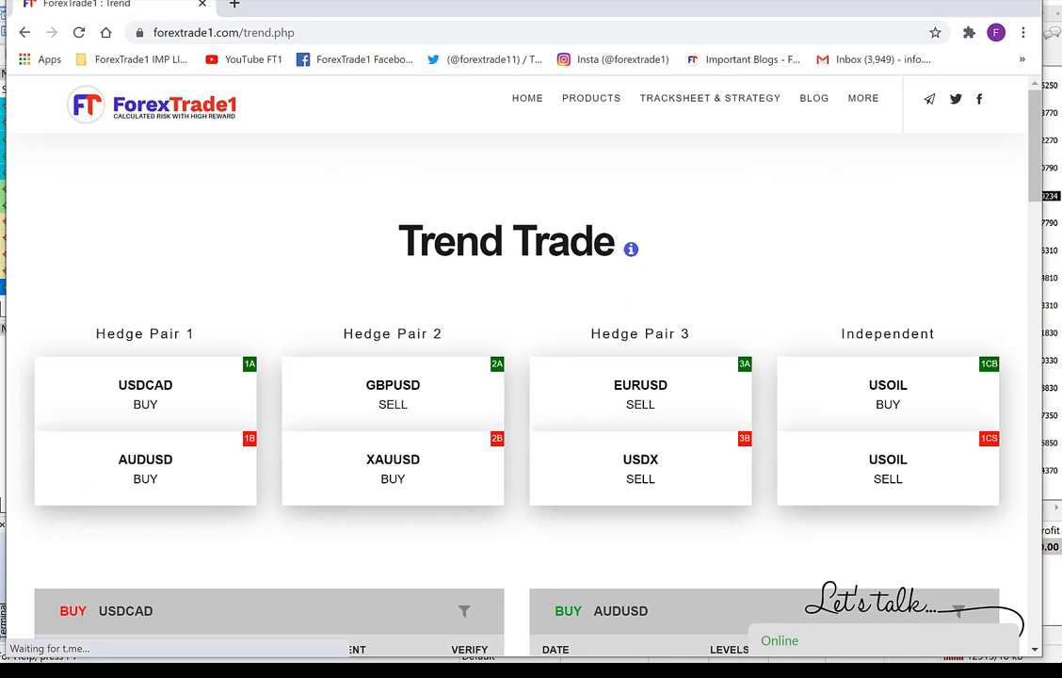
pyautogui.scroll(-1, 530, 376)
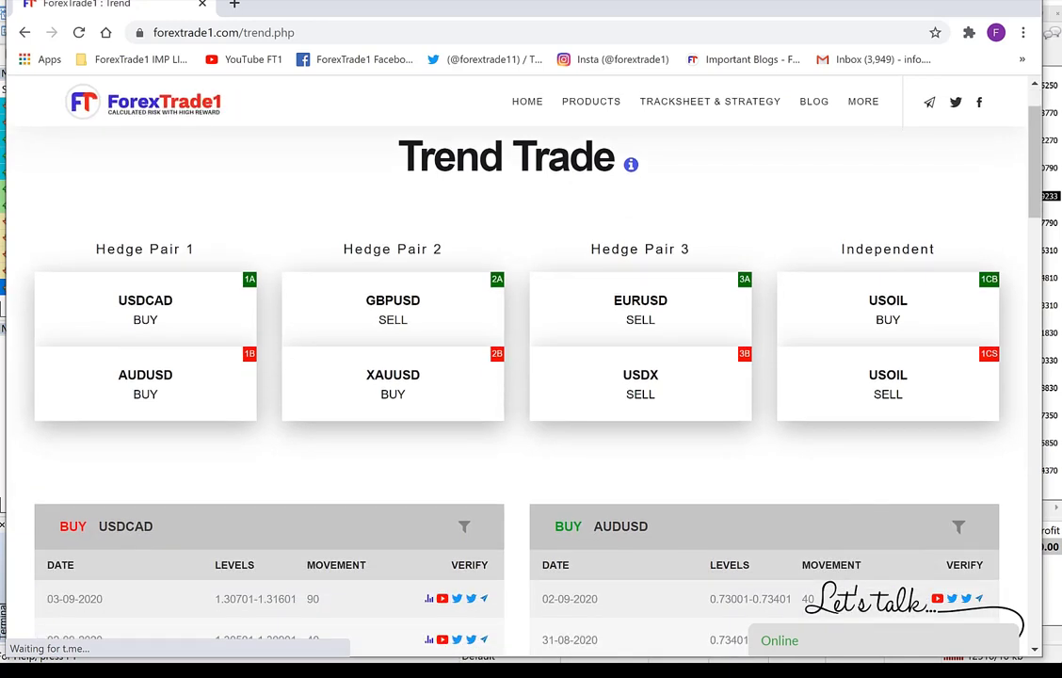
pyautogui.scroll(-2, 530, 376)
pyautogui.scroll(2, 531, 377)
pyautogui.click(392, 310)
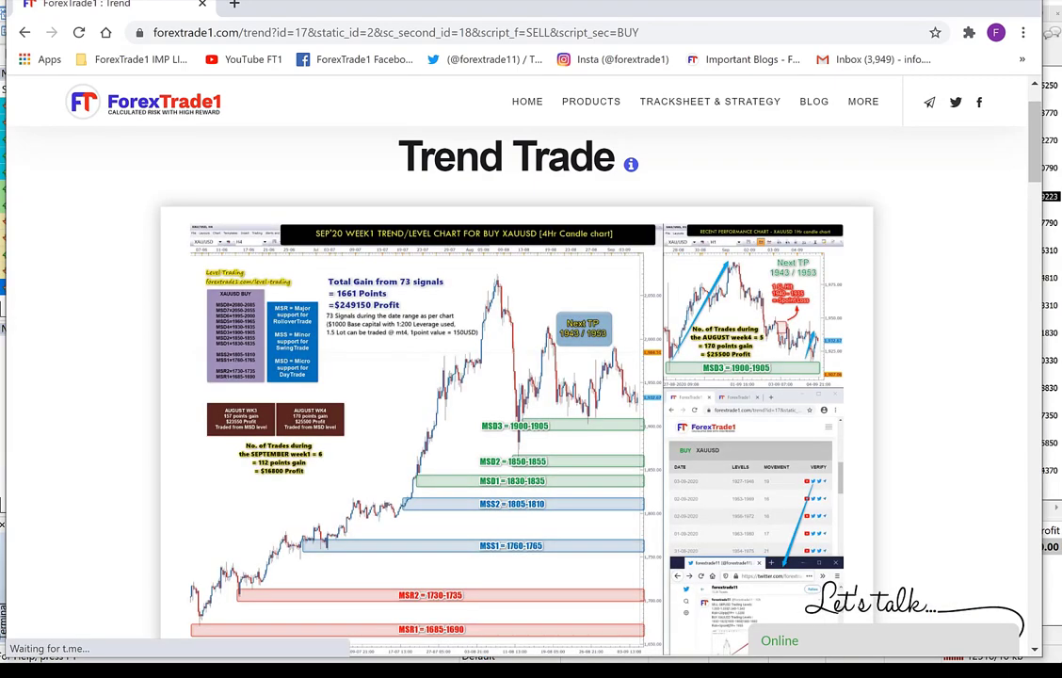
# Step: Enlarge the SEP'20 Week1 trend/level chart for BUY XAUUSD in the image gallery
pyautogui.scroll(-2, 531, 376)
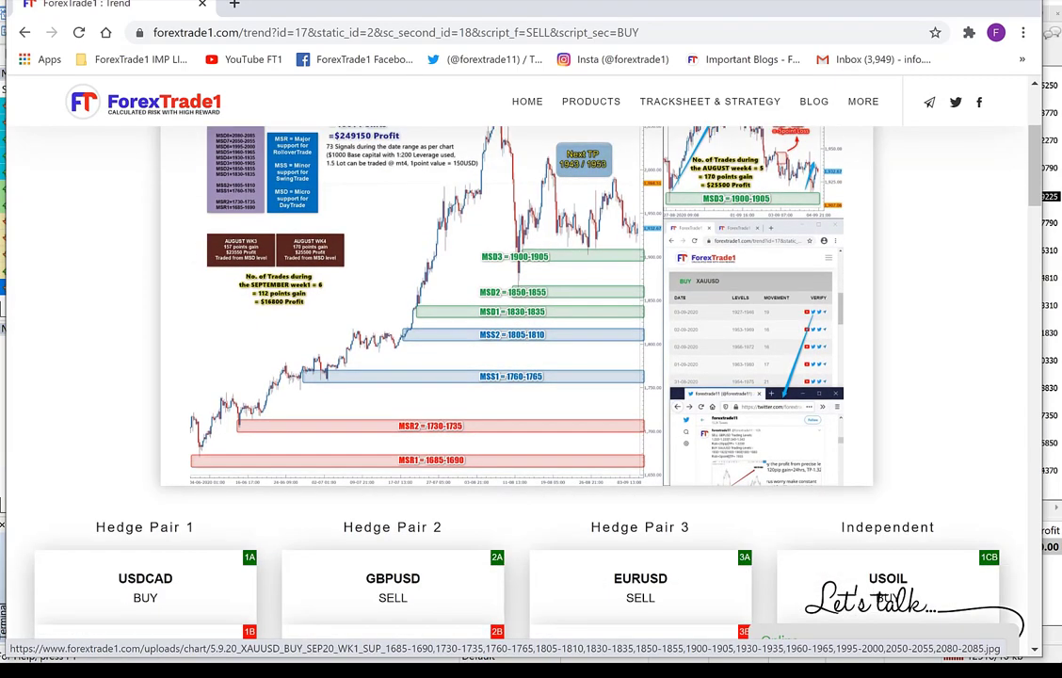
pyautogui.scroll(1, 531, 376)
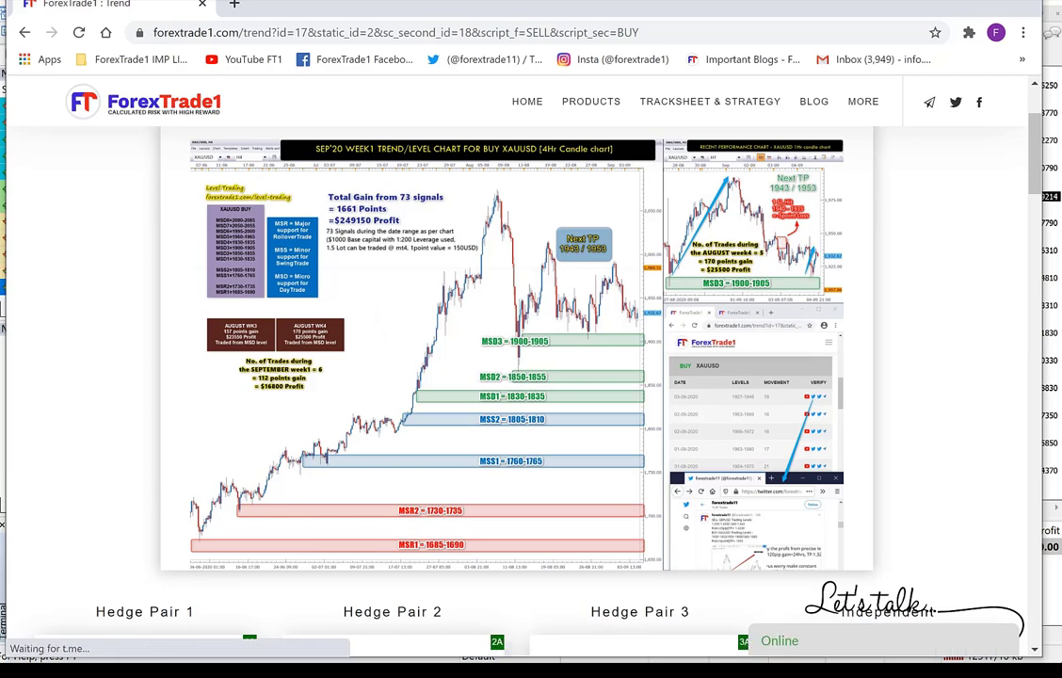
pyautogui.click(516, 348)
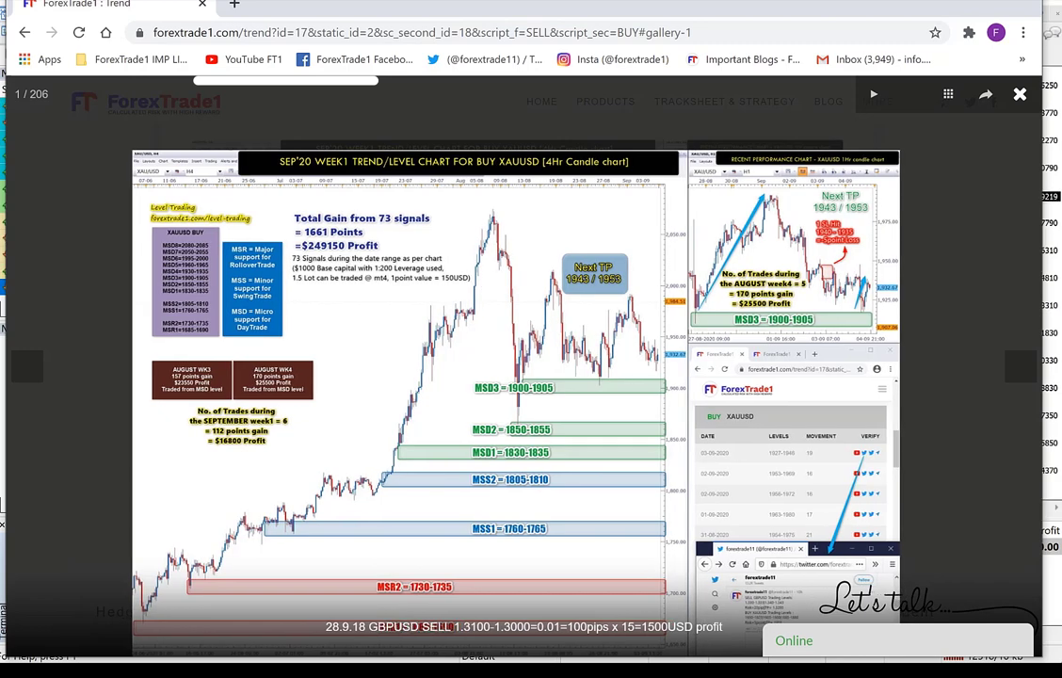
# Step: Circle each support band on the XAUUSD chart image, from MSD3 1900-1905 down to MSR1 1685-1690
pyautogui.moveTo(601, 377)
pyautogui.mouseDown()
pyautogui.moveTo(612, 380)
pyautogui.moveTo(588, 381)
pyautogui.moveTo(603, 417)
pyautogui.moveTo(591, 421)
pyautogui.mouseUp()
pyautogui.moveTo(602, 447); pyautogui.dragTo(595, 477)
pyautogui.moveTo(603, 522)
pyautogui.mouseDown()
pyautogui.moveTo(604, 538)
pyautogui.moveTo(601, 523)
pyautogui.mouseUp()
pyautogui.moveTo(591, 576); pyautogui.dragTo(593, 618)
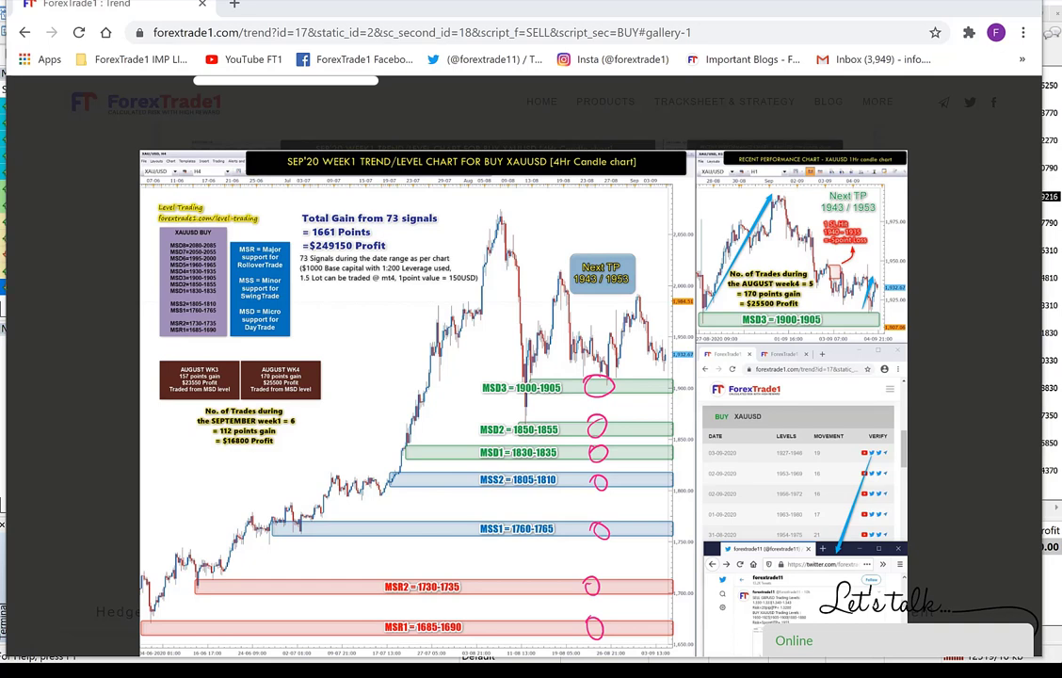
# Step: Circle the MSR, MSS and MSD level groups, link them to the RolloverTrade, SwingTrade and DayTrade legend entries, and clear the marks
pyautogui.moveTo(403, 568)
pyautogui.mouseDown()
pyautogui.moveTo(367, 589)
pyautogui.moveTo(494, 618)
pyautogui.moveTo(370, 561)
pyautogui.moveTo(373, 601)
pyautogui.mouseUp()
pyautogui.moveTo(332, 548)
pyautogui.mouseDown()
pyautogui.moveTo(357, 414)
pyautogui.moveTo(325, 282)
pyautogui.moveTo(294, 264)
pyautogui.mouseUp()
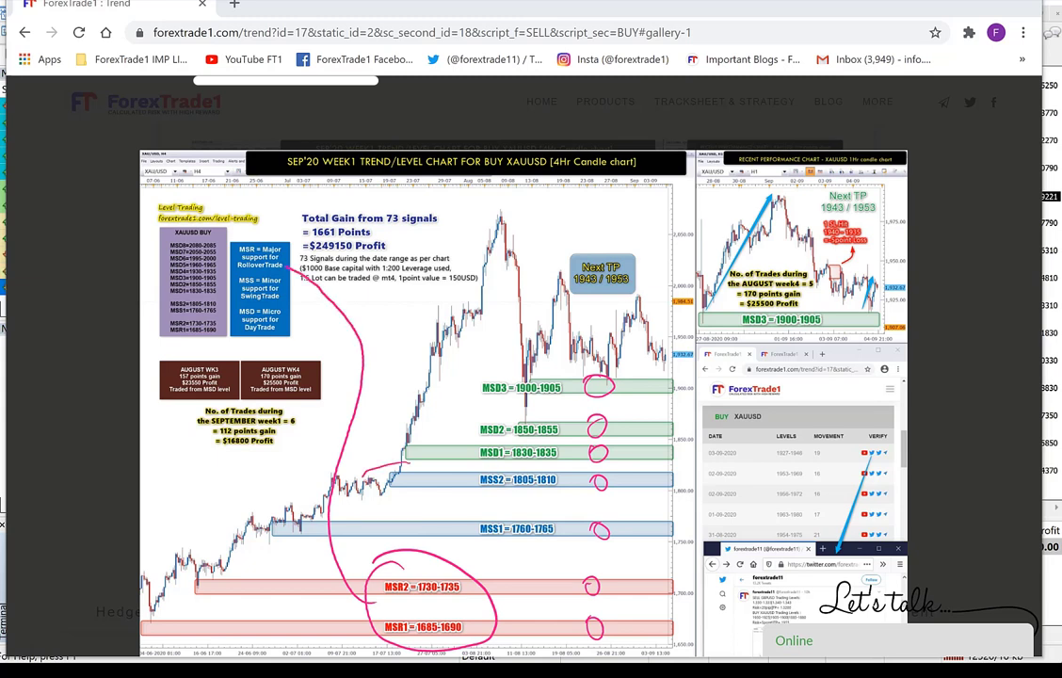
pyautogui.moveTo(401, 522)
pyautogui.mouseDown()
pyautogui.moveTo(495, 549)
pyautogui.moveTo(645, 529)
pyautogui.moveTo(613, 471)
pyautogui.moveTo(537, 465)
pyautogui.mouseUp()
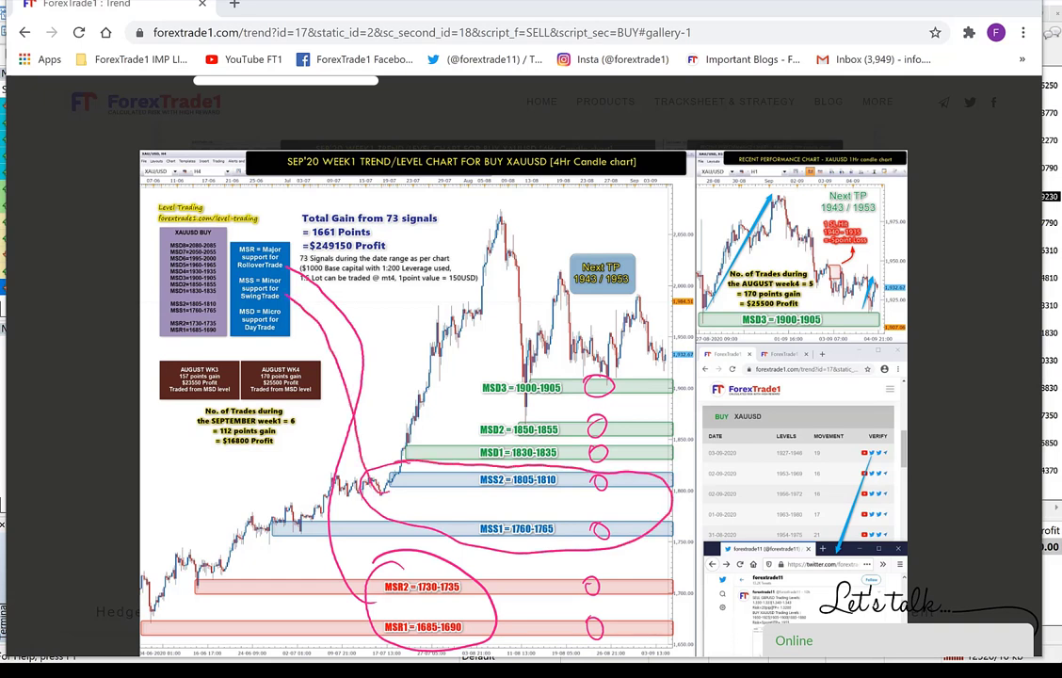
pyautogui.moveTo(527, 358)
pyautogui.mouseDown()
pyautogui.moveTo(452, 414)
pyautogui.moveTo(607, 459)
pyautogui.moveTo(668, 362)
pyautogui.moveTo(523, 354)
pyautogui.mouseUp()
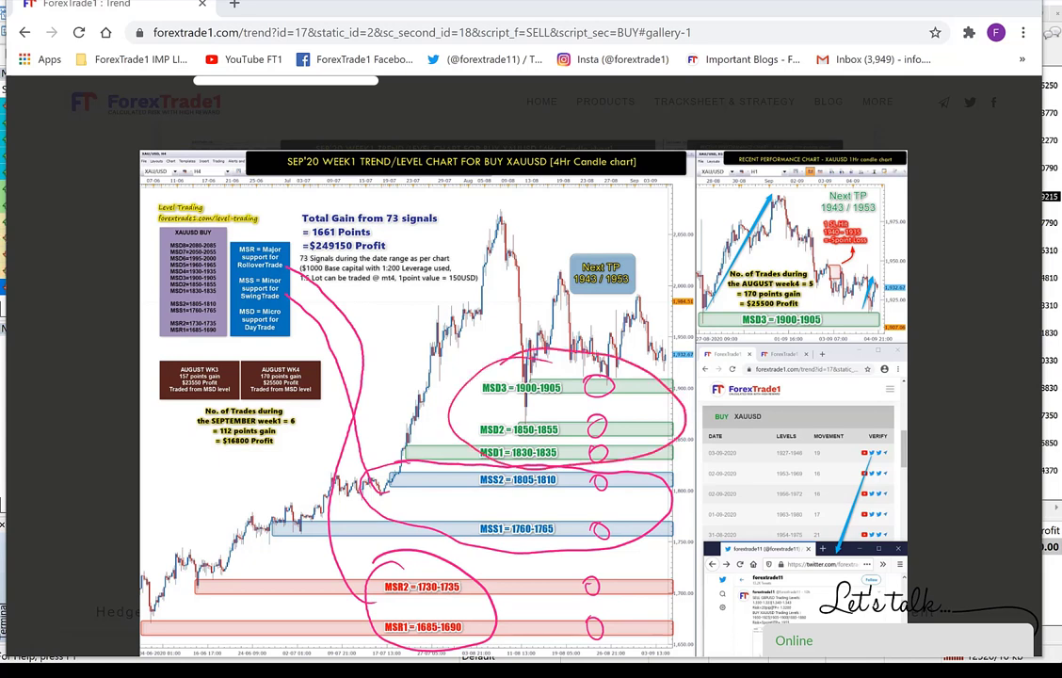
pyautogui.moveTo(367, 362); pyautogui.dragTo(442, 381)
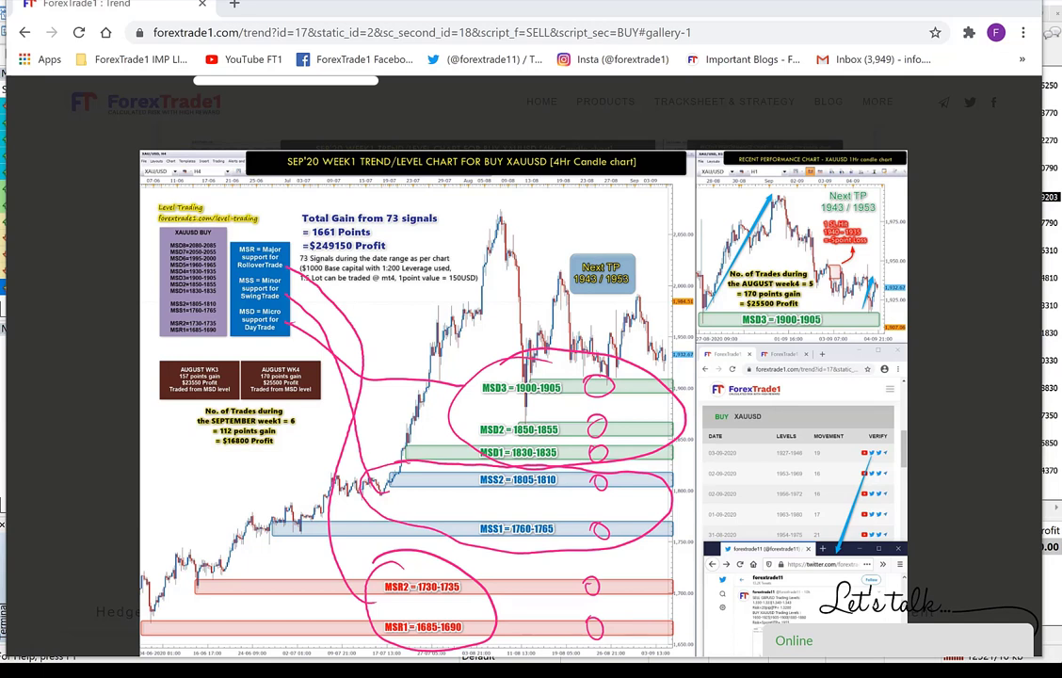
pyautogui.press('Escape')
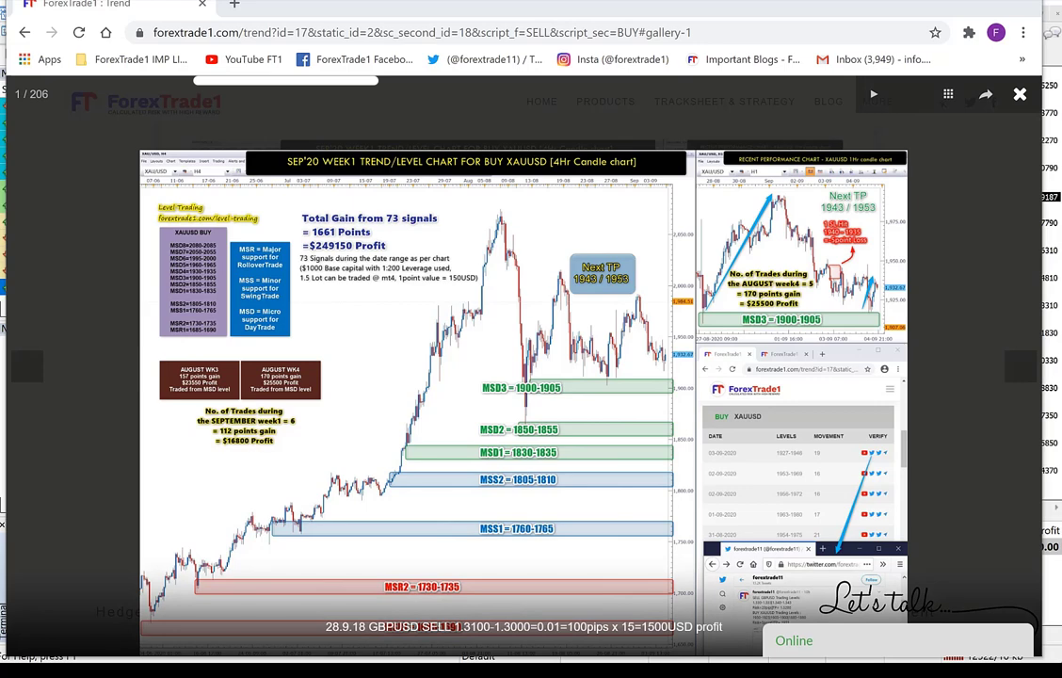
# Step: Browse the gallery's AUG'20 Week4 and Week3 XAUUSD charts, return to the SEP'20 Week1 chart, and close the gallery
pyautogui.press('Right')
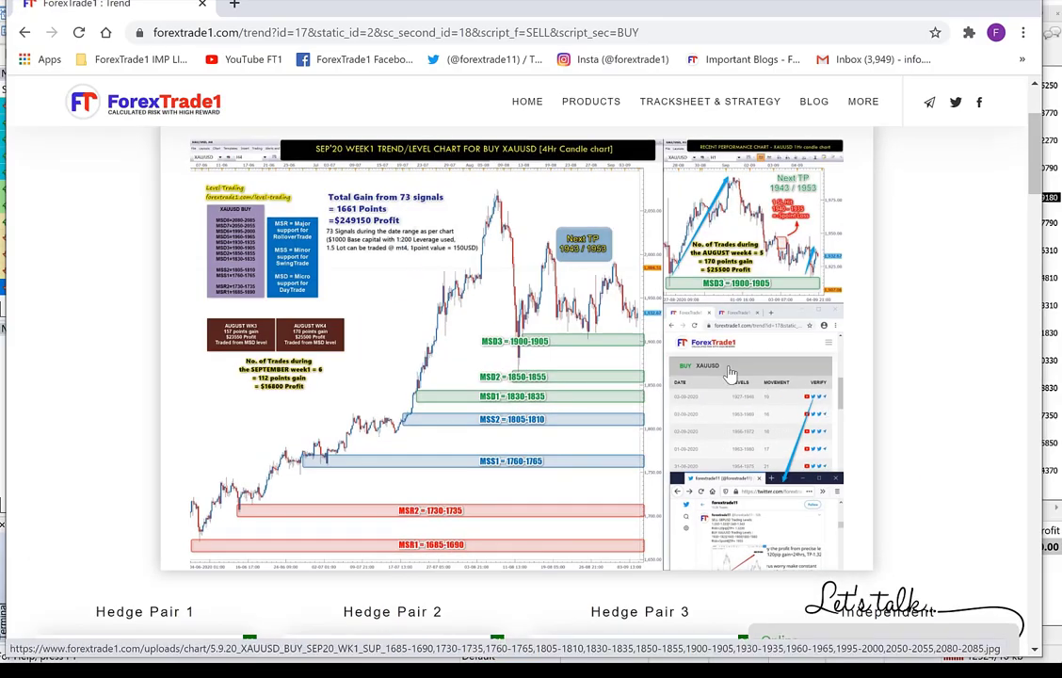
pyautogui.click(729, 373)
pyautogui.click(1019, 373)
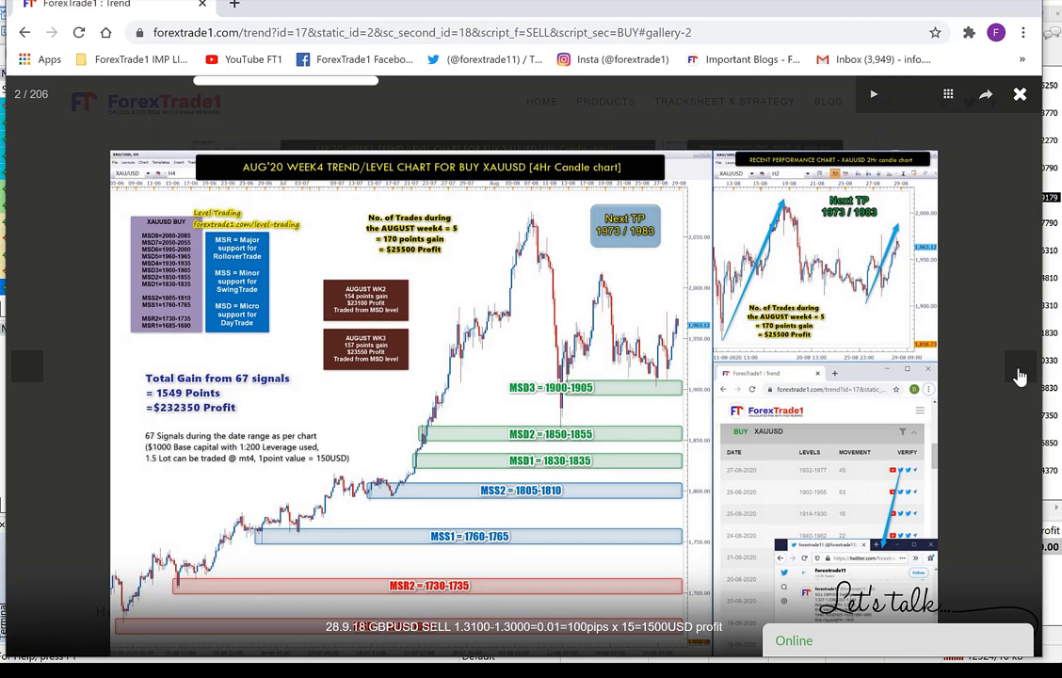
pyautogui.click(1019, 373)
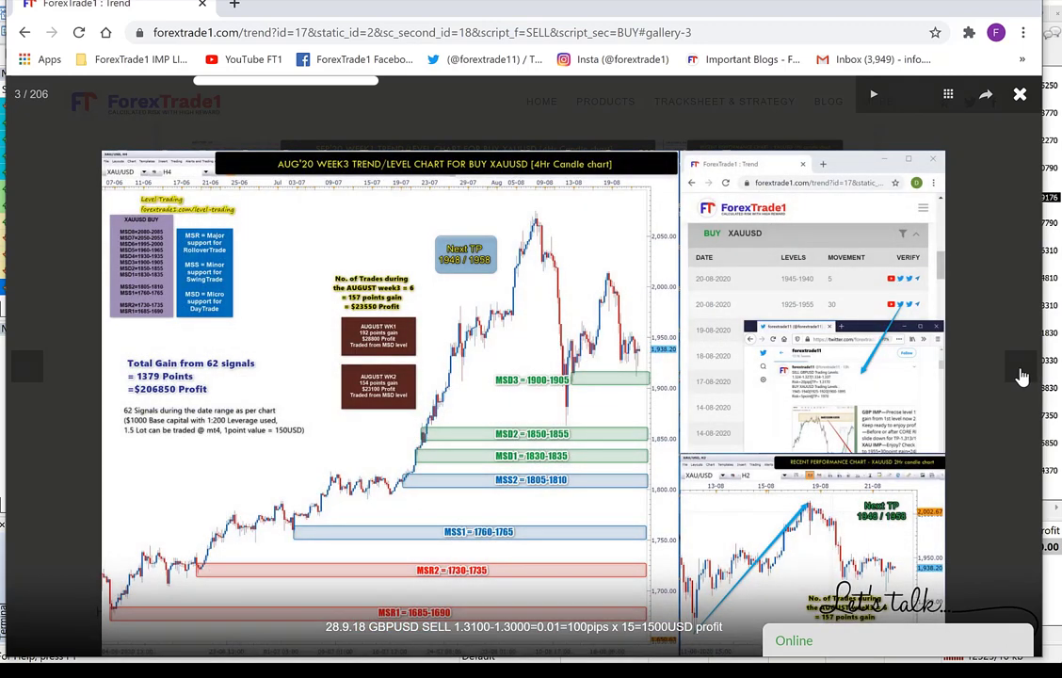
pyautogui.click(33, 369)
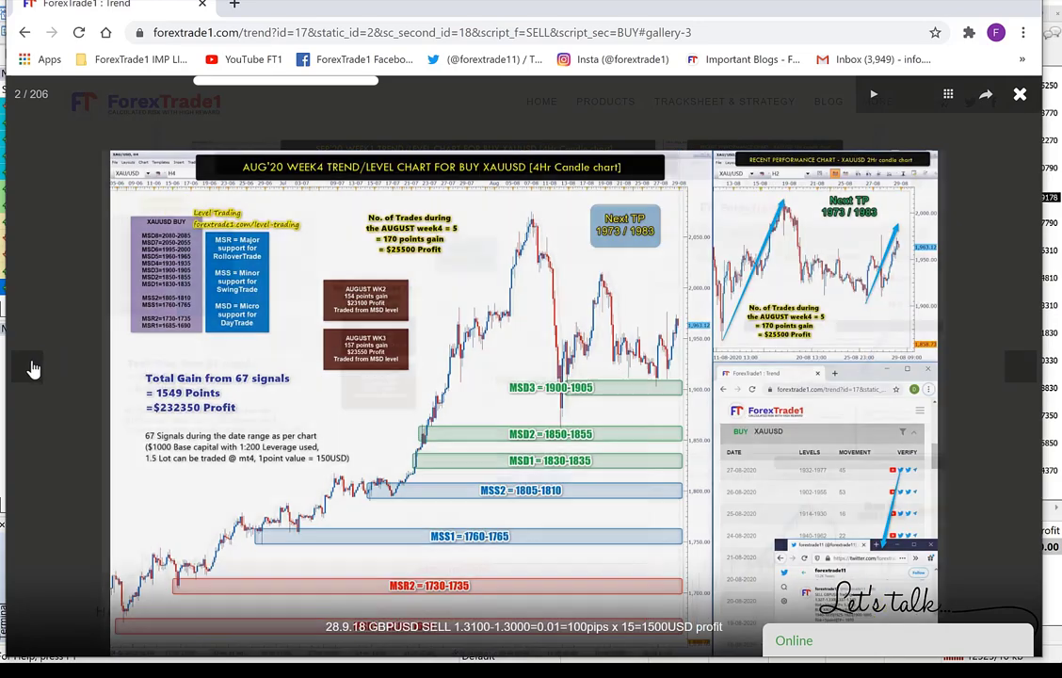
pyautogui.click(33, 370)
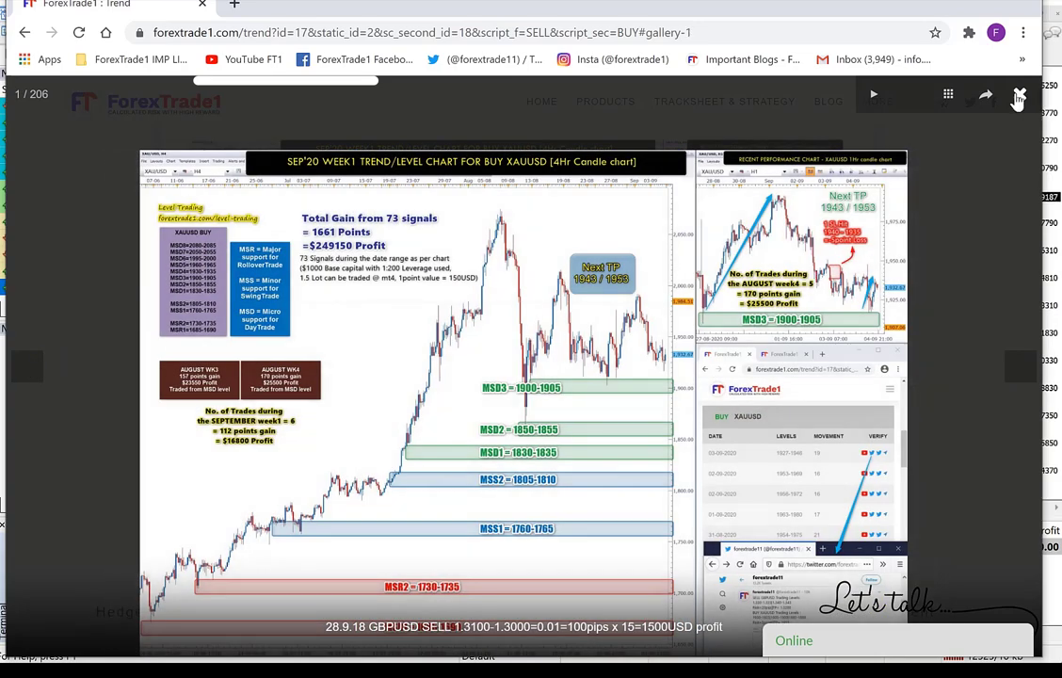
pyautogui.click(1019, 96)
# Step: Open the GBPUSD SELL entry of Hedge Pair 2 and bring the GBPUSD and XAUUSD trade tables into view
pyautogui.scroll(-3, 403, 527)
pyautogui.click(398, 492)
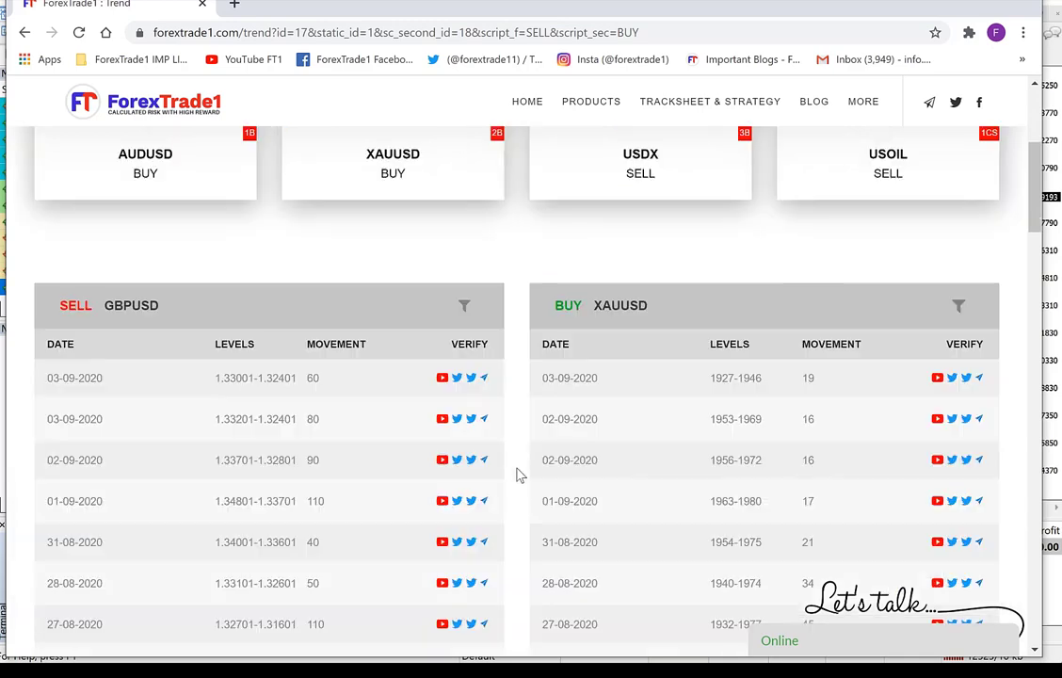
pyautogui.scroll(-3, 498, 467)
pyautogui.scroll(-2, 496, 467)
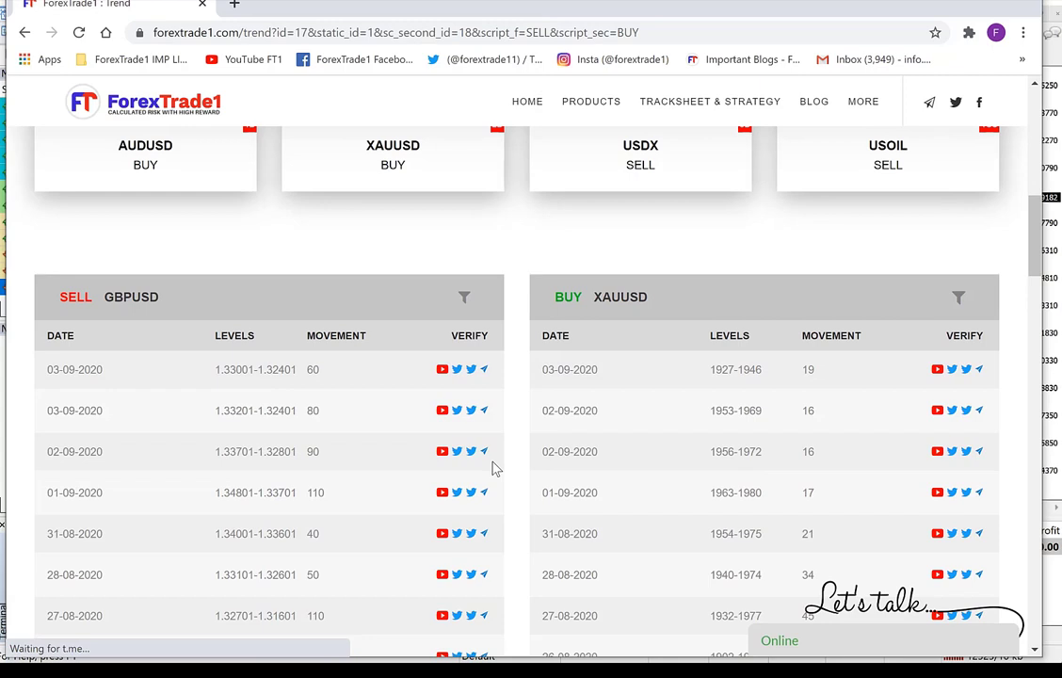
pyautogui.scroll(1, 286, 238)
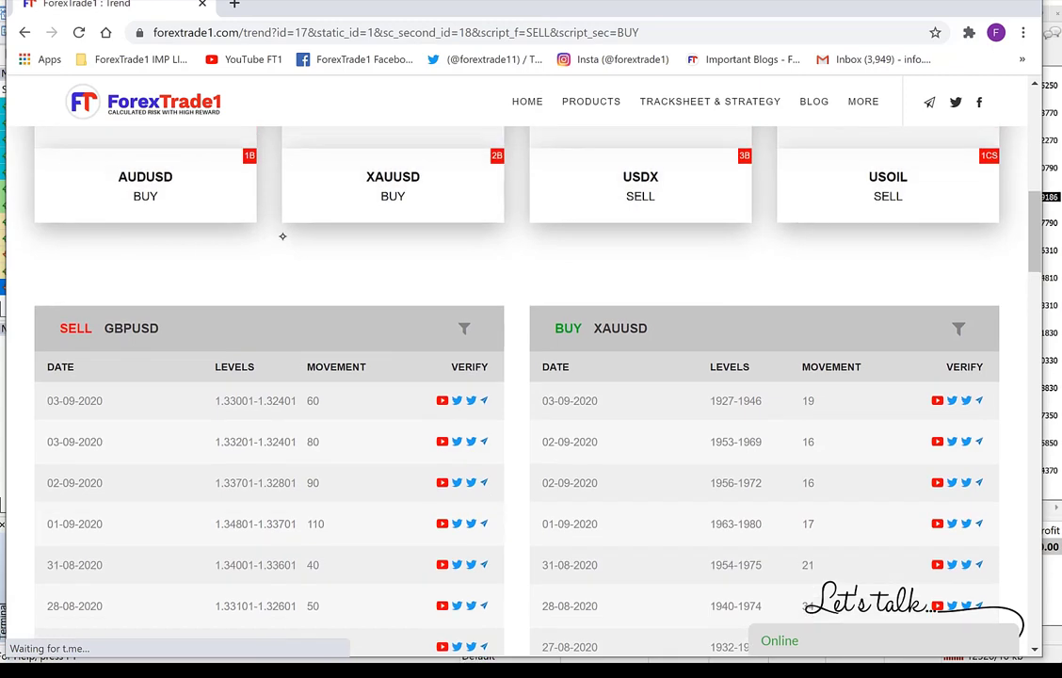
# Step: Draw branching arrows from the XAUUSD card to both tables, write "Hedge" between them, and circle the BUY XAUUSD and SELL GBPUSD headings
pyautogui.moveTo(389, 233); pyautogui.dragTo(136, 298)
pyautogui.moveTo(389, 233)
pyautogui.mouseDown()
pyautogui.moveTo(480, 278)
pyautogui.moveTo(725, 270)
pyautogui.moveTo(749, 303)
pyautogui.moveTo(789, 292)
pyautogui.mouseUp()
pyautogui.moveTo(111, 283)
pyautogui.mouseDown()
pyautogui.moveTo(134, 301)
pyautogui.moveTo(160, 290)
pyautogui.mouseUp()
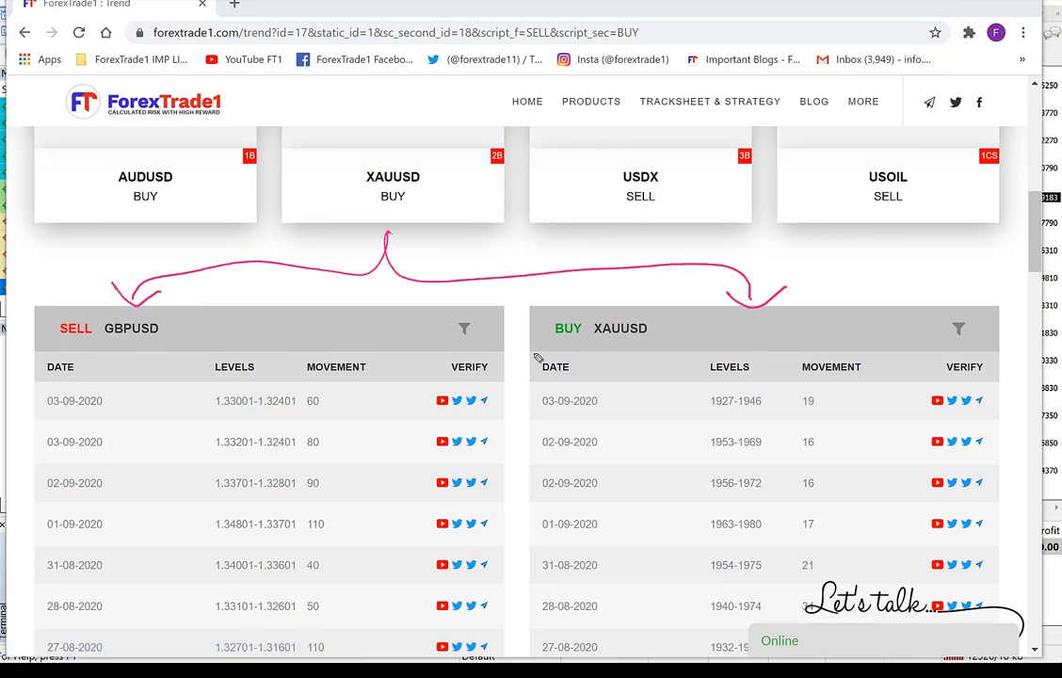
pyautogui.moveTo(574, 317)
pyautogui.mouseDown()
pyautogui.moveTo(645, 357)
pyautogui.moveTo(569, 299)
pyautogui.mouseUp()
pyautogui.moveTo(386, 310)
pyautogui.mouseDown()
pyautogui.moveTo(398, 345)
pyautogui.moveTo(411, 322)
pyautogui.moveTo(439, 329)
pyautogui.moveTo(459, 309)
pyautogui.moveTo(487, 329)
pyautogui.moveTo(503, 284)
pyautogui.moveTo(513, 300)
pyautogui.mouseUp()
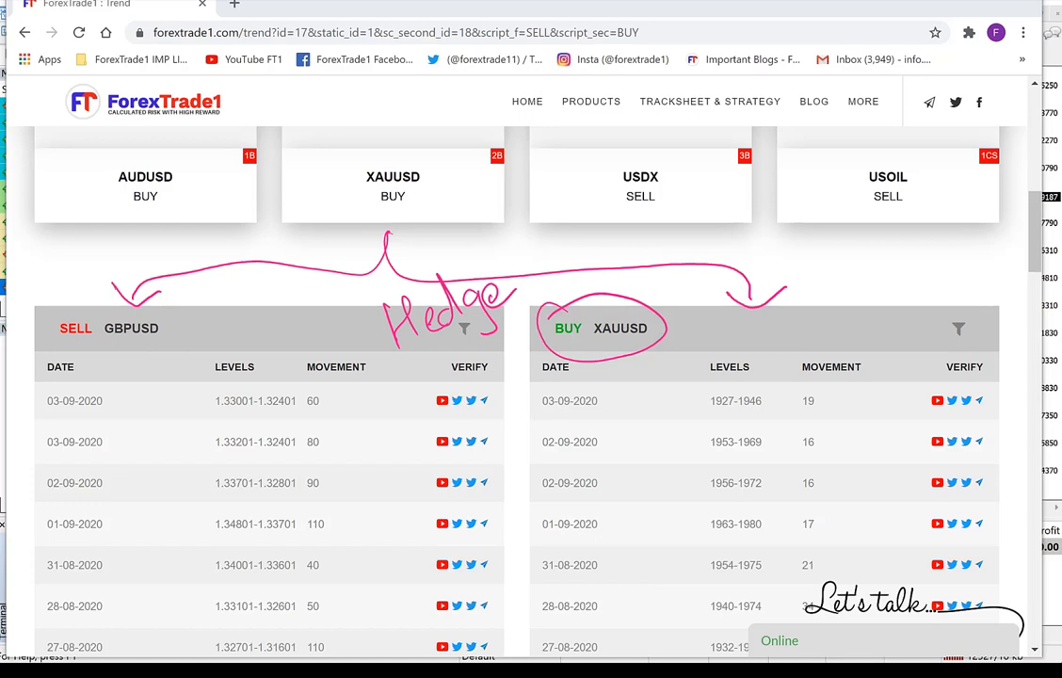
pyautogui.moveTo(176, 297)
pyautogui.mouseDown()
pyautogui.moveTo(188, 346)
pyautogui.moveTo(45, 312)
pyautogui.moveTo(186, 308)
pyautogui.mouseUp()
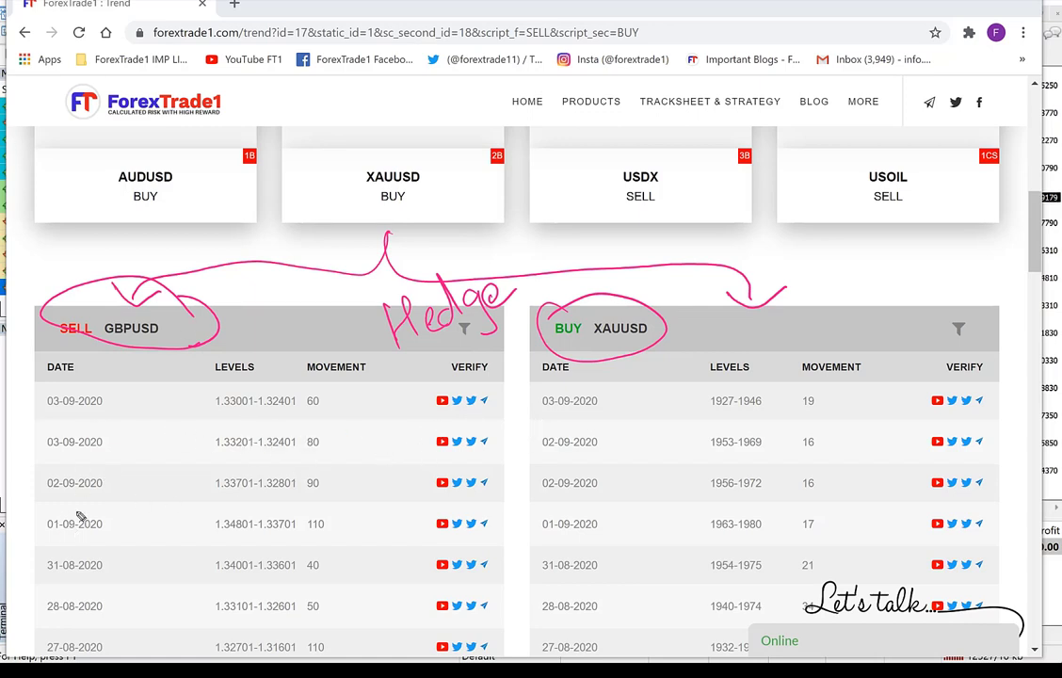
# Step: Clear the hedge marks, open the video proof of the top 03-09-2020 GBPUSD trade, and open the suggested 29.07.20 Copy Trading stream on YouTube
pyautogui.press('e')
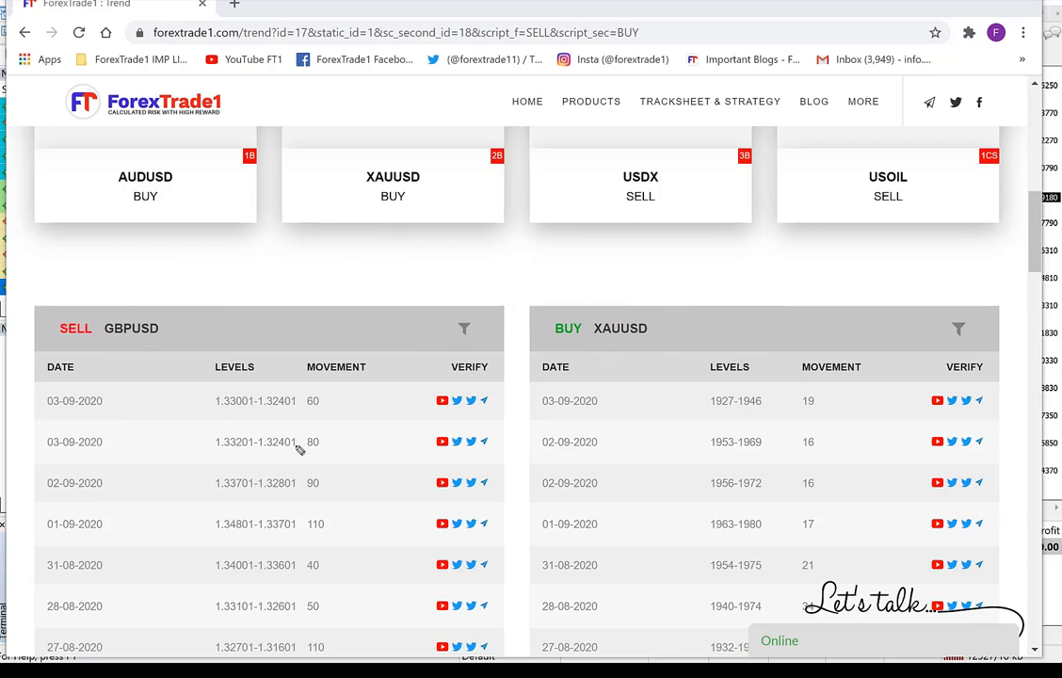
pyautogui.scroll(-3, 339, 438)
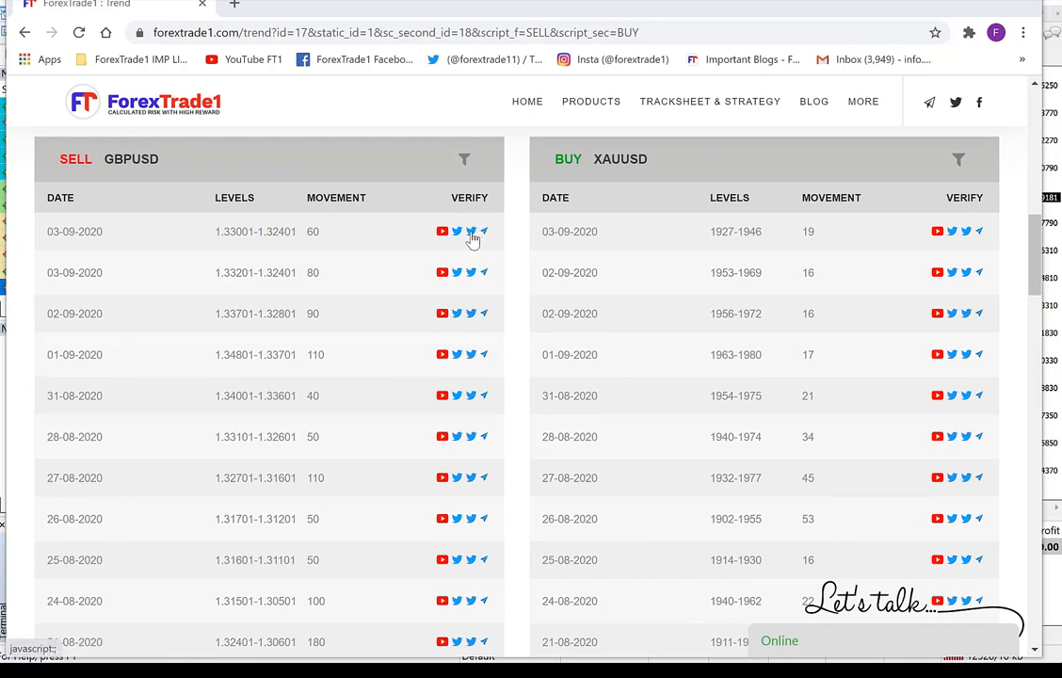
pyautogui.click(442, 233)
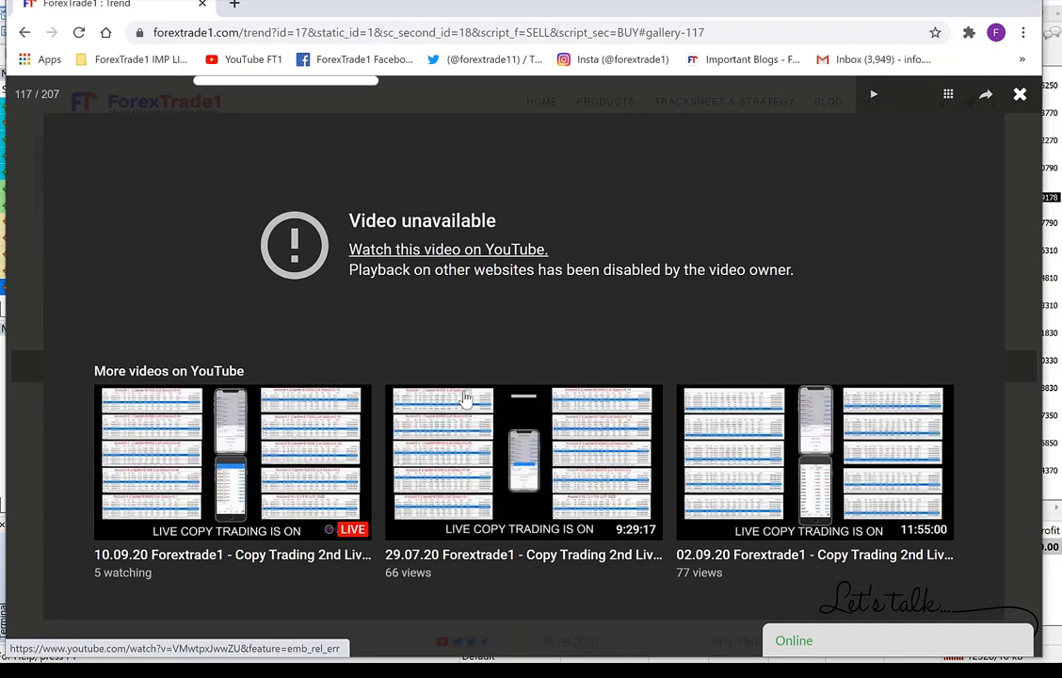
pyautogui.click(423, 390)
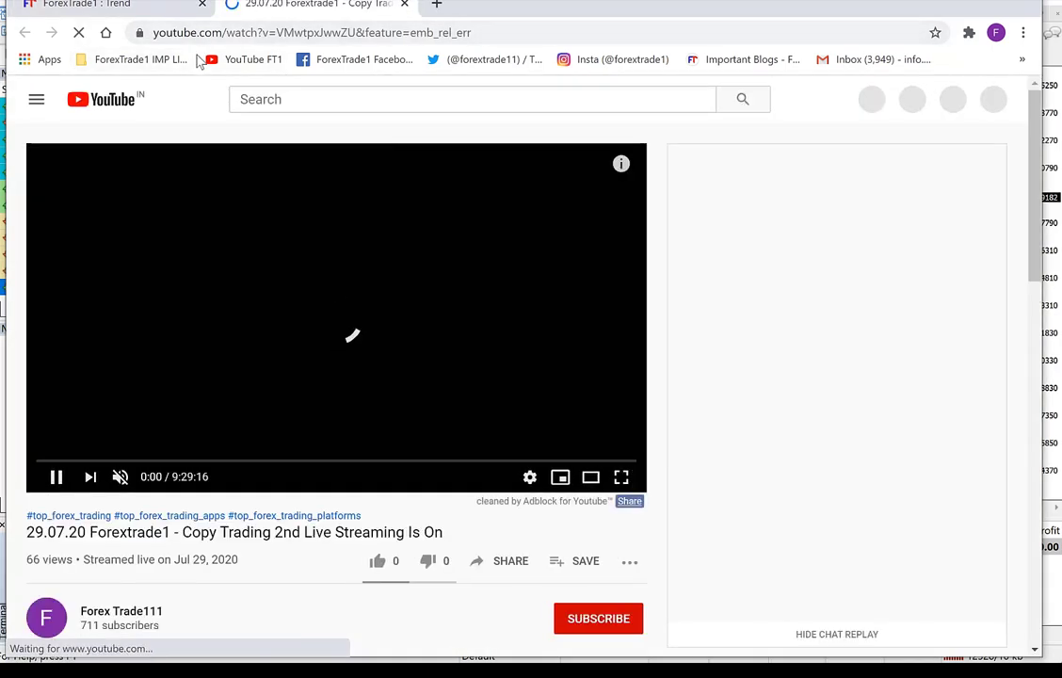
# Step: Compare the YouTube stream with the ForexTrade1 Trend page, then switch to MetaTrader's GBPUSD Daily chart
pyautogui.click(130, 9)
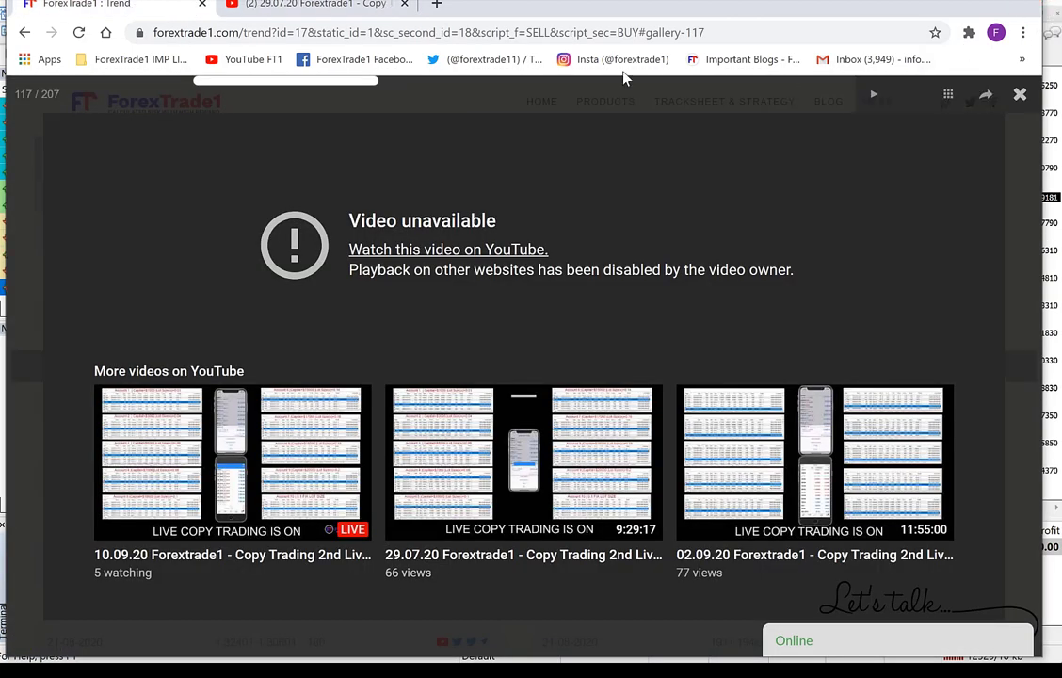
pyautogui.click(324, 6)
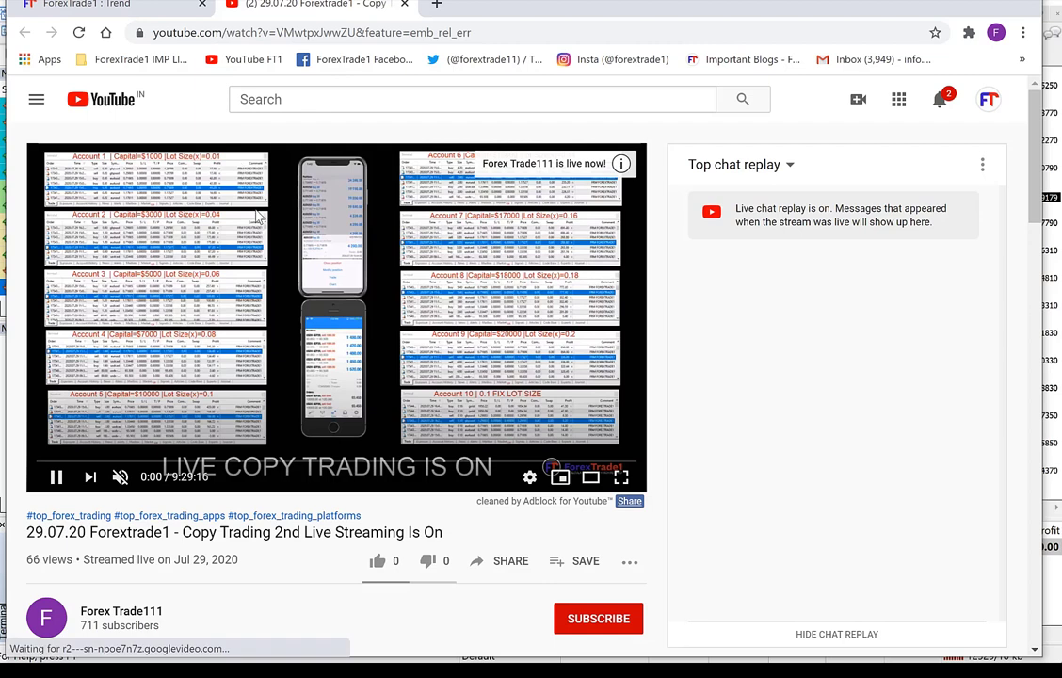
pyautogui.click(80, 9)
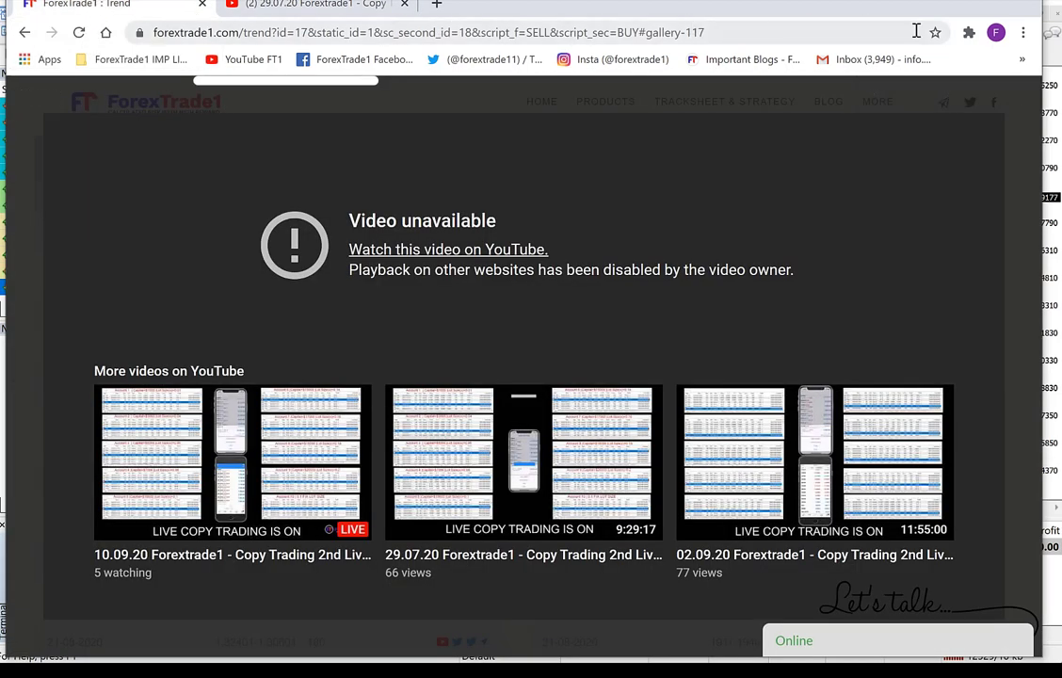
pyautogui.click(894, 8)
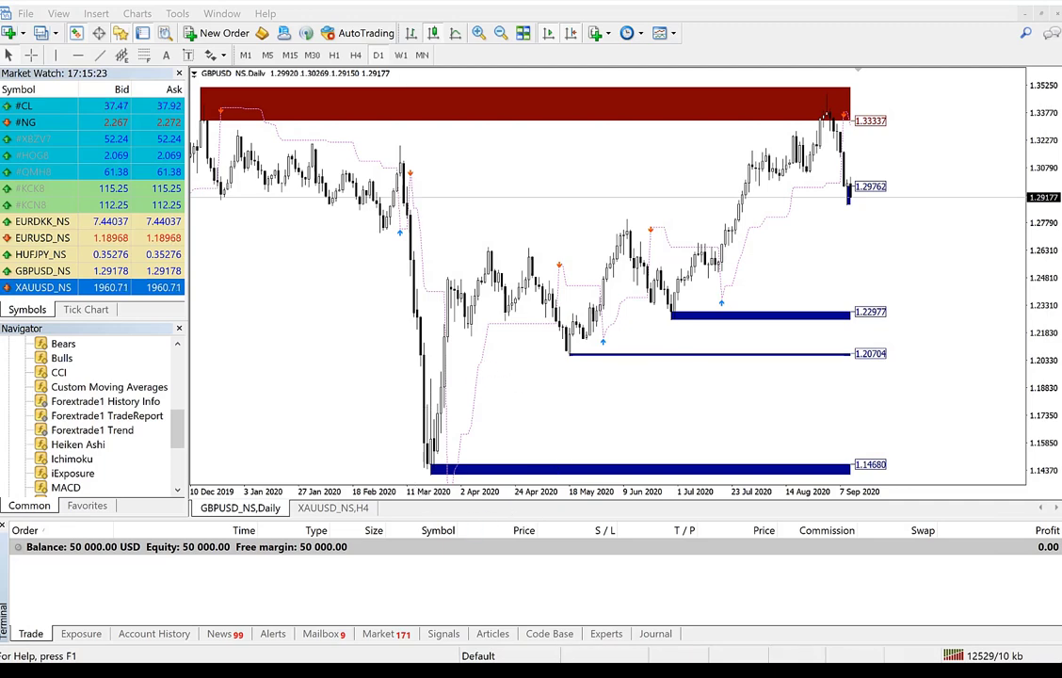
# Step: Switch to the ForexTrade1 page to review the trade tables, hedge pair cards and XAUUSD level chart, then return to MetaTrader
pyautogui.hotkey('alt', 'Tab')
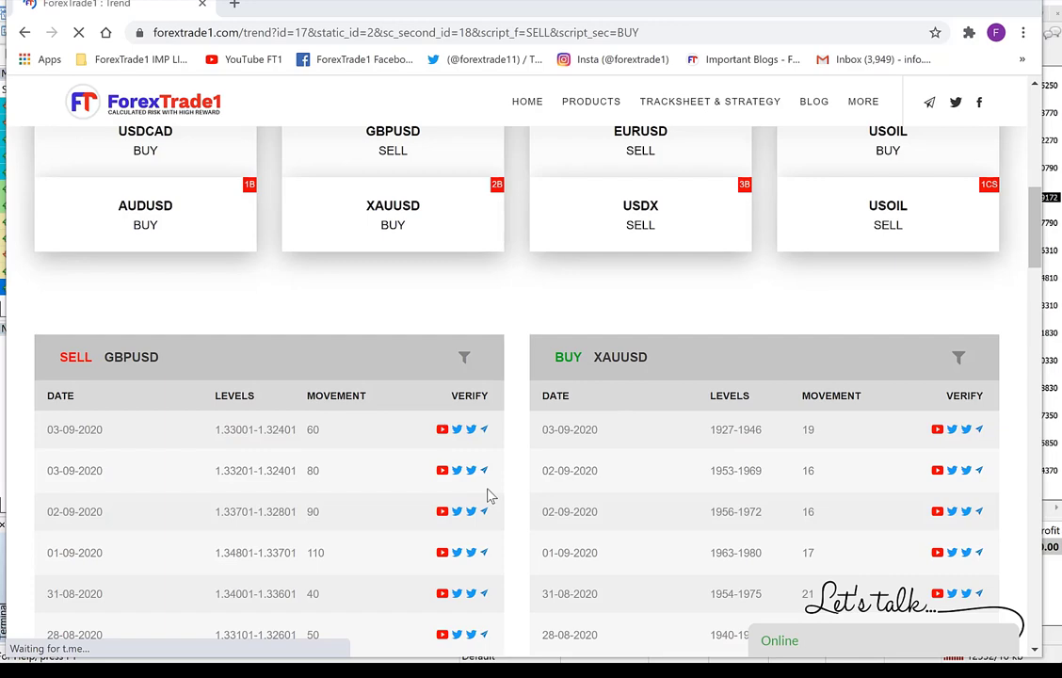
pyautogui.scroll(-1, 379, 450)
pyautogui.scroll(2, 379, 449)
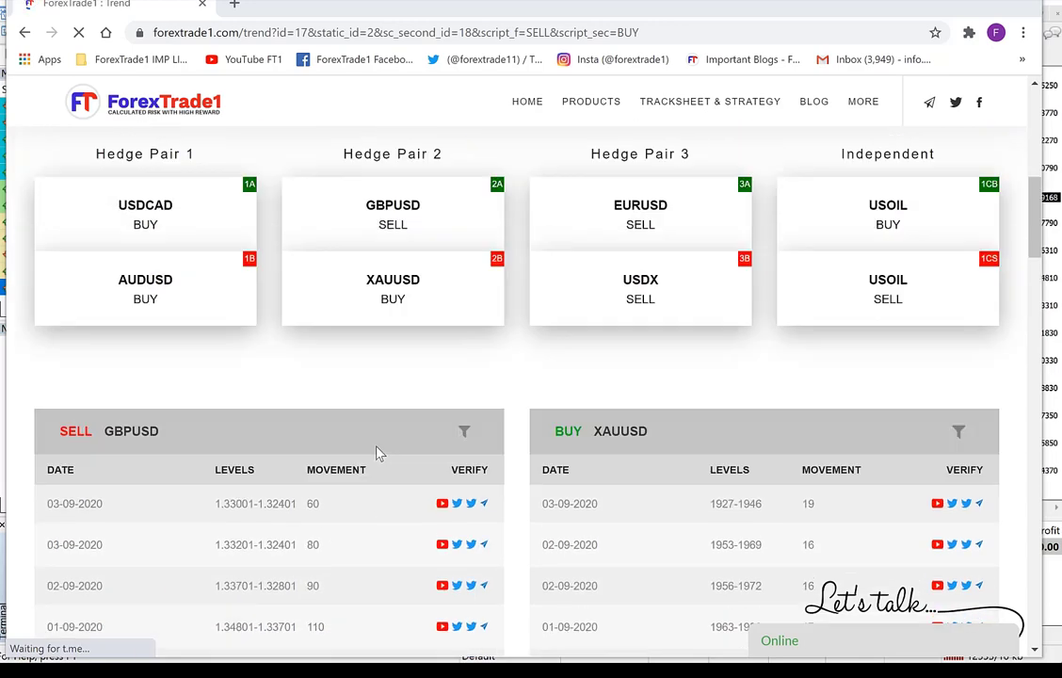
pyautogui.scroll(3, 376, 452)
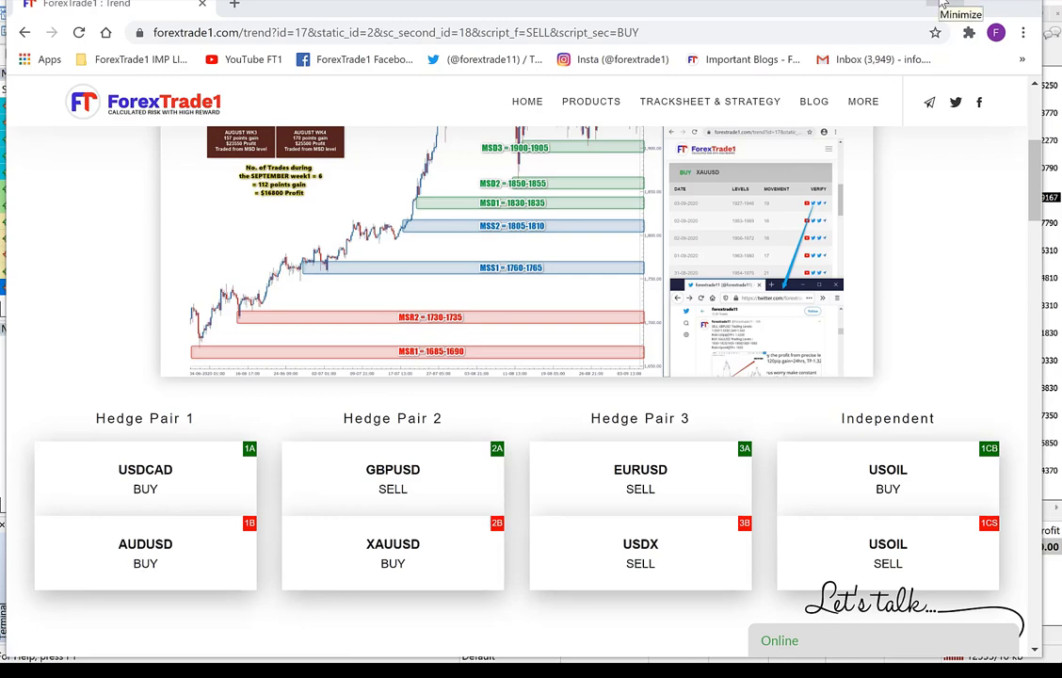
pyautogui.click(941, 7)
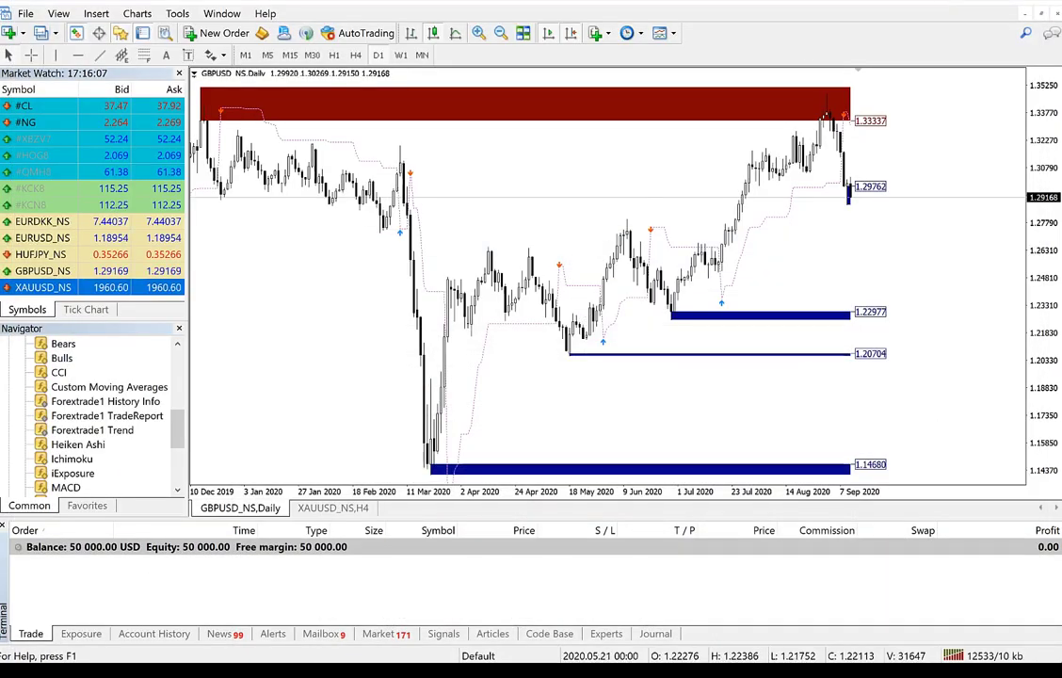
# Step: Circle the signal arrows at the 1.22977, 1.33337 and 1.20704 levels on the GBPUSD Daily chart, then clear the marks
pyautogui.scroll(1, 734, 291)
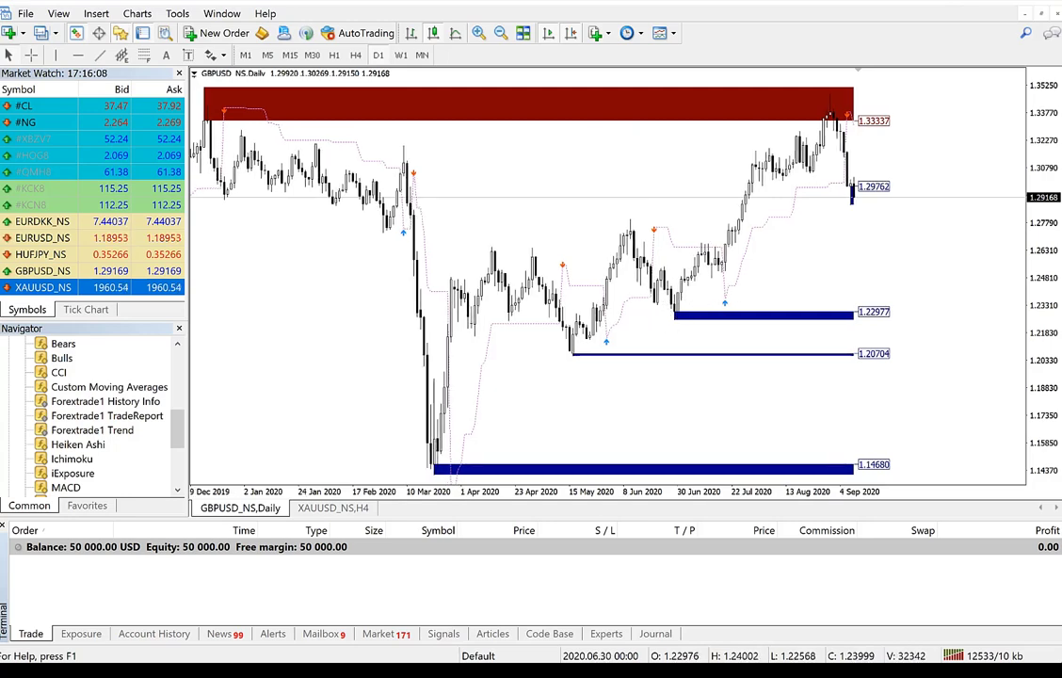
pyautogui.moveTo(743, 289)
pyautogui.mouseDown()
pyautogui.moveTo(649, 297)
pyautogui.moveTo(723, 337)
pyautogui.moveTo(770, 303)
pyautogui.moveTo(748, 287)
pyautogui.mouseUp()
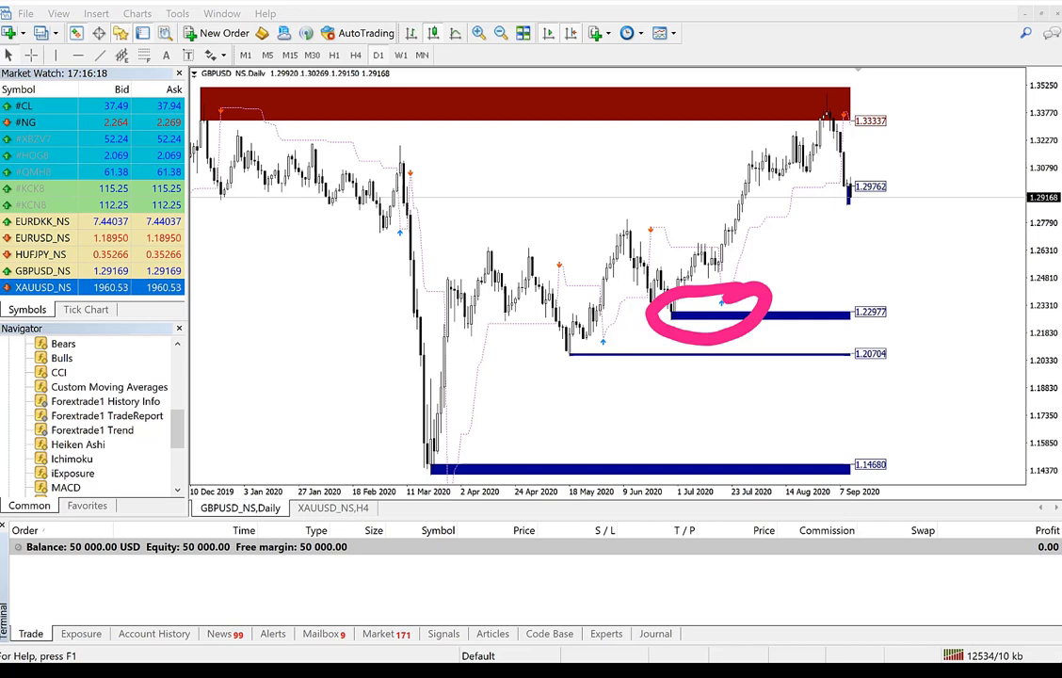
pyautogui.press('Escape')
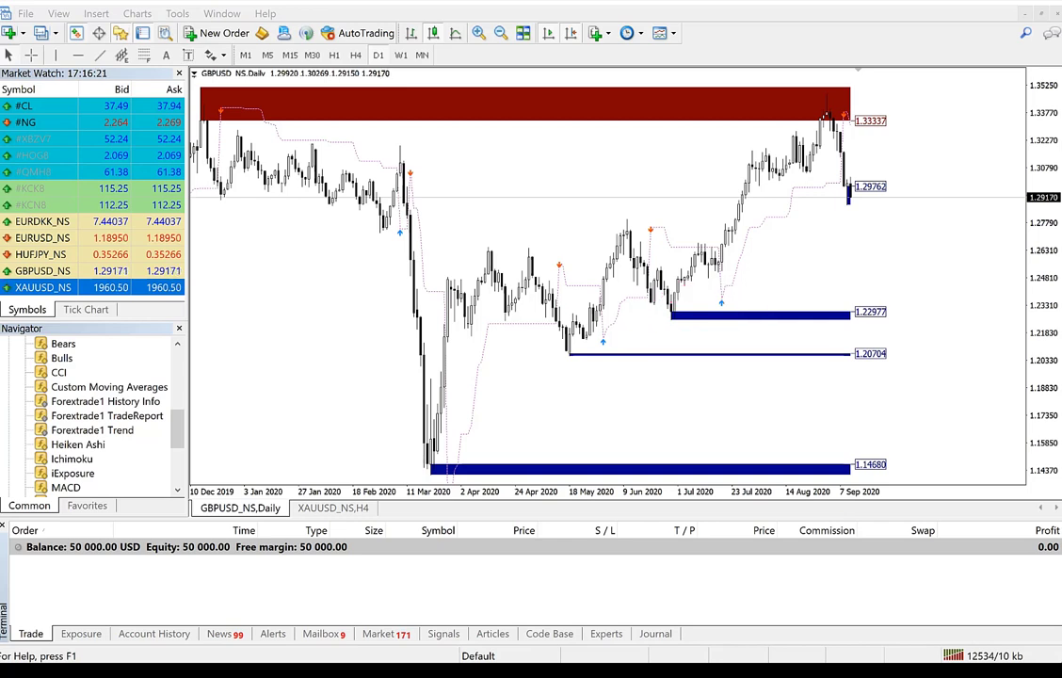
pyautogui.moveTo(738, 298)
pyautogui.mouseDown()
pyautogui.moveTo(720, 288)
pyautogui.moveTo(649, 311)
pyautogui.moveTo(767, 300)
pyautogui.moveTo(749, 285)
pyautogui.mouseUp()
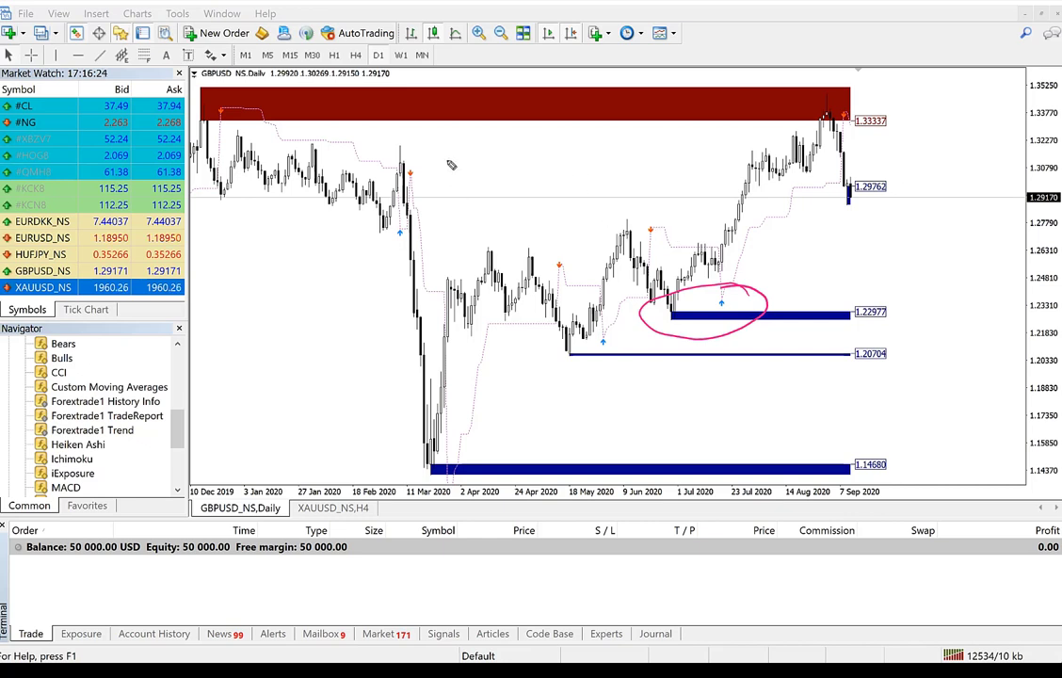
pyautogui.moveTo(835, 85)
pyautogui.mouseDown()
pyautogui.moveTo(800, 106)
pyautogui.moveTo(927, 124)
pyautogui.moveTo(799, 100)
pyautogui.mouseUp()
pyautogui.moveTo(565, 330)
pyautogui.mouseDown()
pyautogui.moveTo(623, 361)
pyautogui.moveTo(559, 345)
pyautogui.mouseUp()
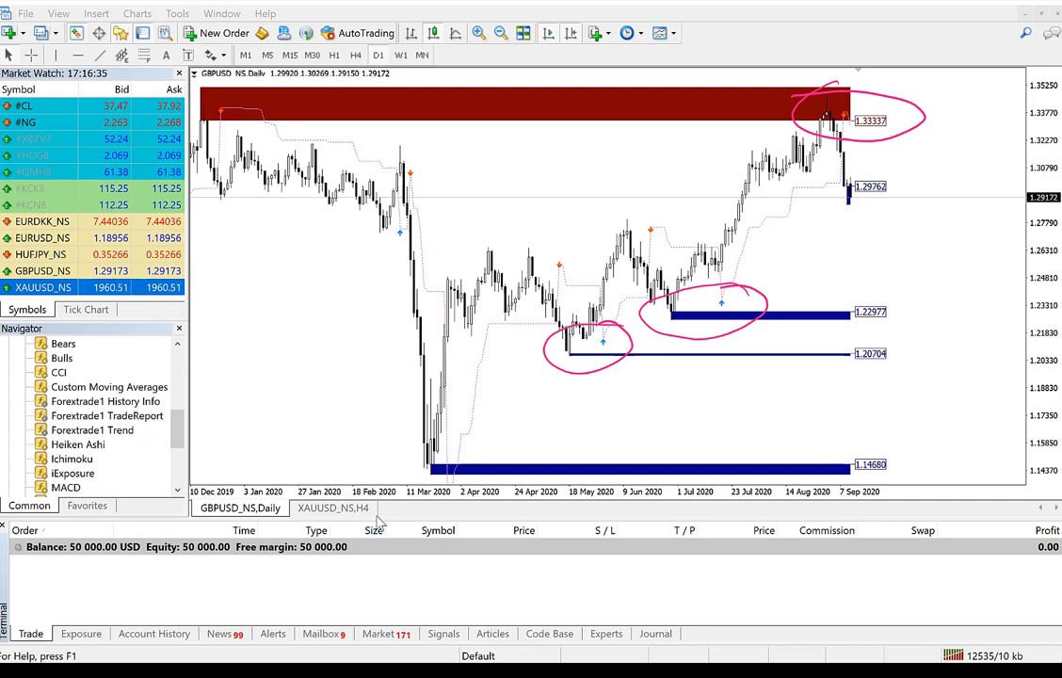
pyautogui.press('Escape')
# Step: On the XAUUSD H4 chart, circle the buy arrows near the lows and the sell arrows at the 2013.27, 1989.32 and 2067.61 levels
pyautogui.click(363, 509)
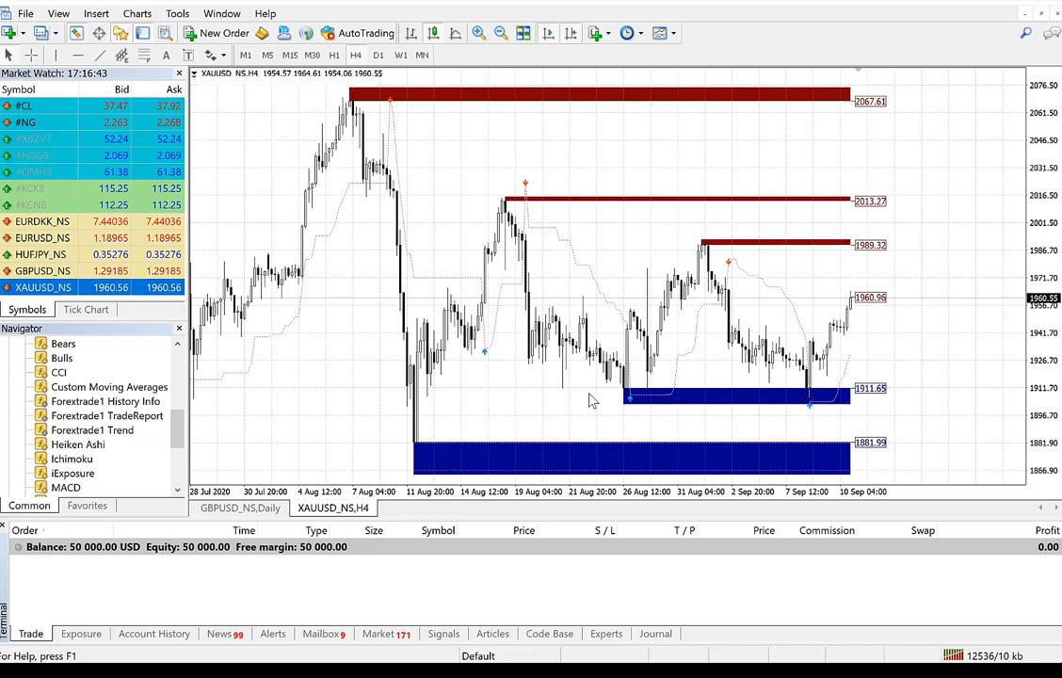
pyautogui.moveTo(632, 380); pyautogui.dragTo(621, 382)
pyautogui.moveTo(811, 396)
pyautogui.mouseDown()
pyautogui.moveTo(830, 405)
pyautogui.moveTo(809, 421)
pyautogui.moveTo(805, 386)
pyautogui.mouseUp()
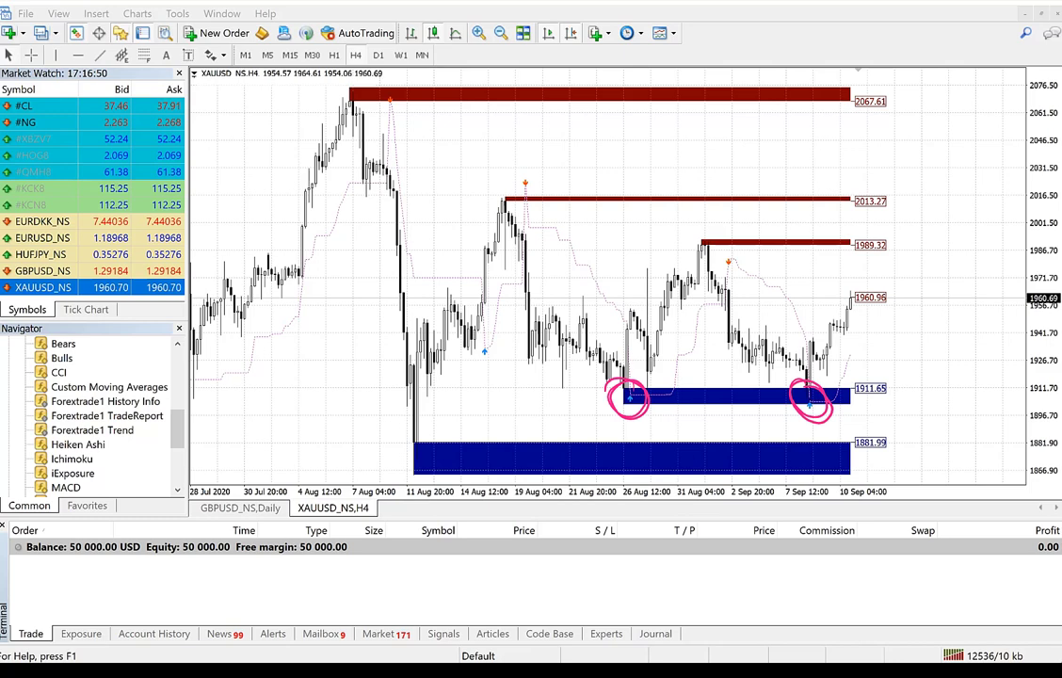
pyautogui.moveTo(519, 180)
pyautogui.mouseDown()
pyautogui.moveTo(546, 189)
pyautogui.moveTo(527, 177)
pyautogui.mouseUp()
pyautogui.moveTo(701, 241)
pyautogui.mouseDown()
pyautogui.moveTo(751, 265)
pyautogui.moveTo(702, 244)
pyautogui.mouseUp()
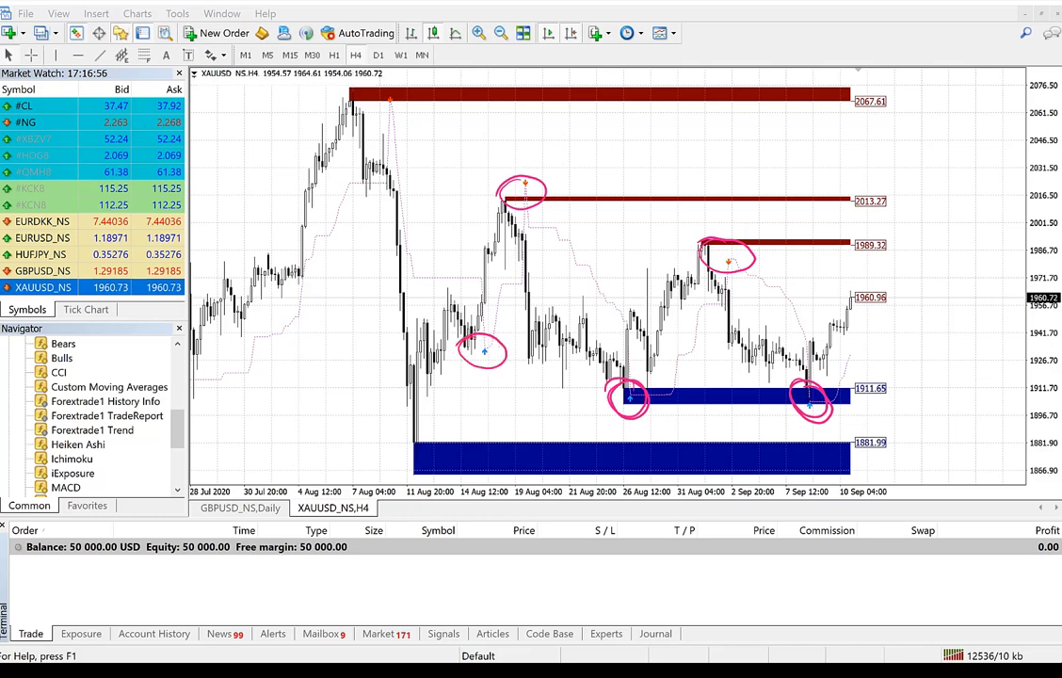
pyautogui.moveTo(355, 87)
pyautogui.mouseDown()
pyautogui.moveTo(393, 117)
pyautogui.moveTo(347, 90)
pyautogui.moveTo(327, 98)
pyautogui.mouseUp()
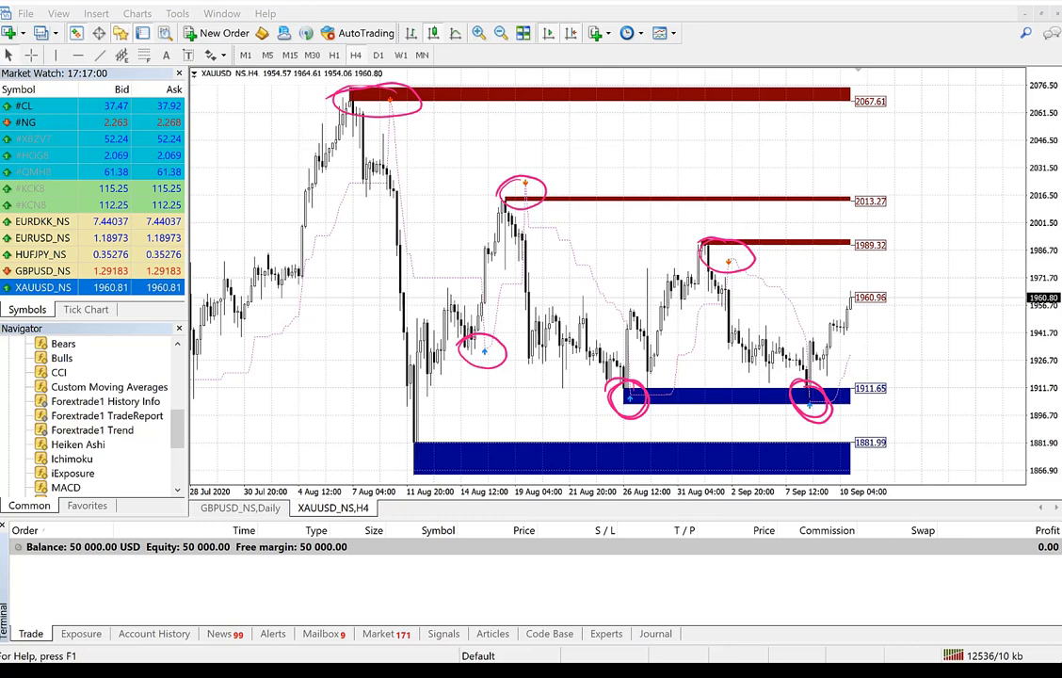